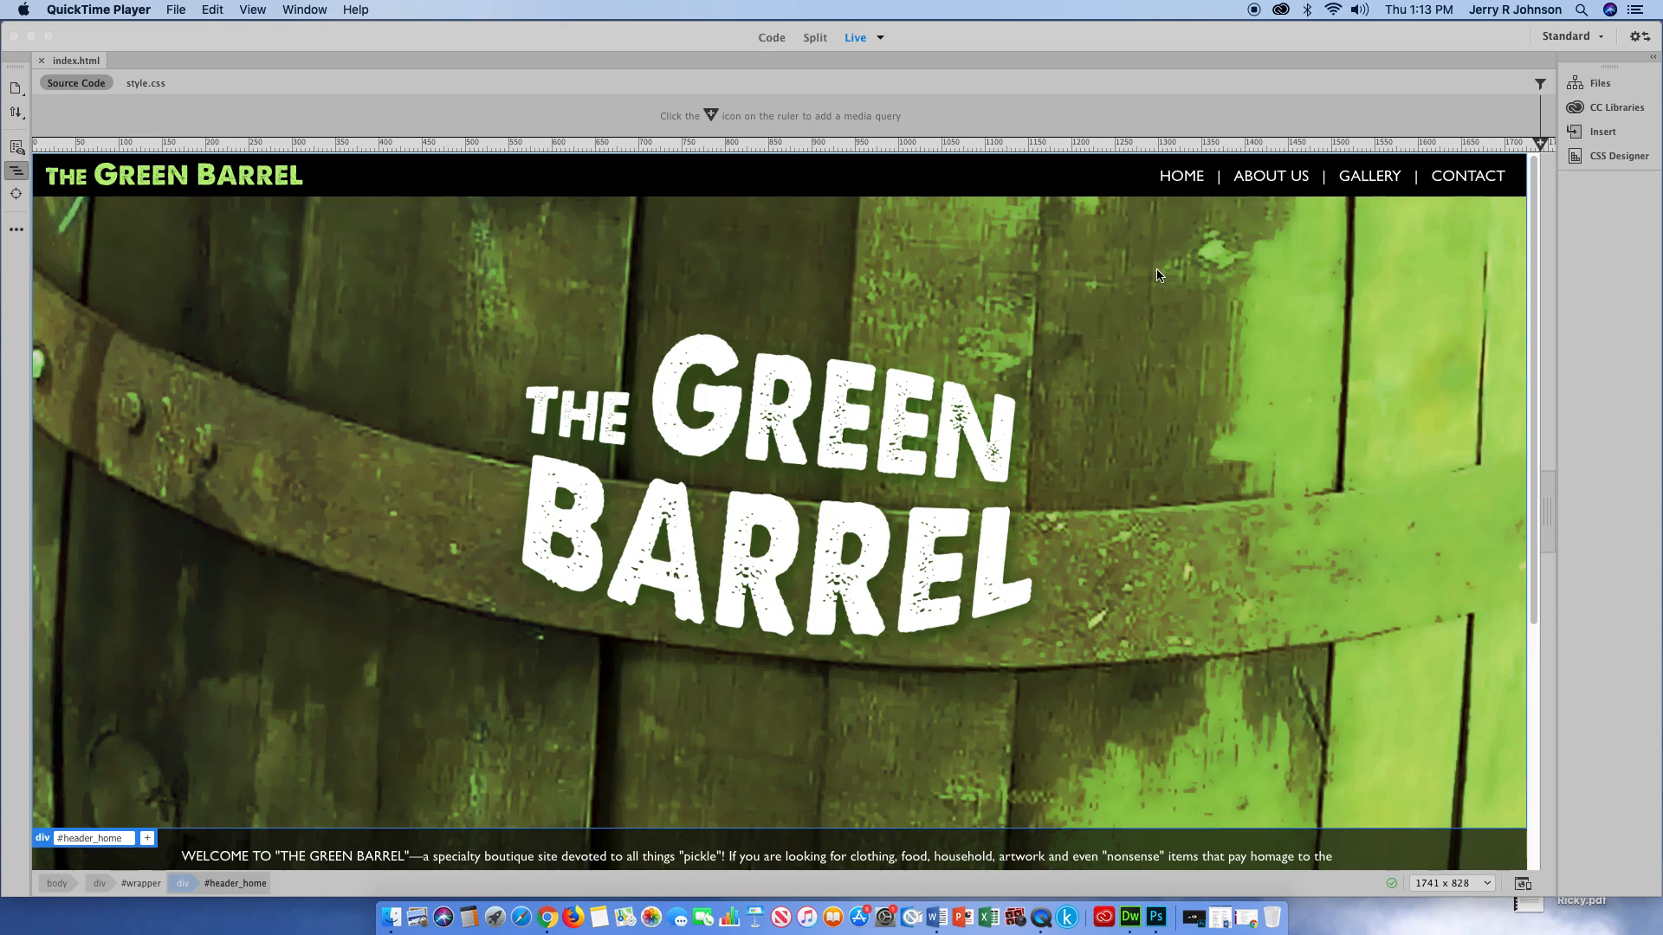
# - Review the Green Barrel home page in Live view, from the banner and welcome text to the image row and footer
pyautogui.click(973, 48)
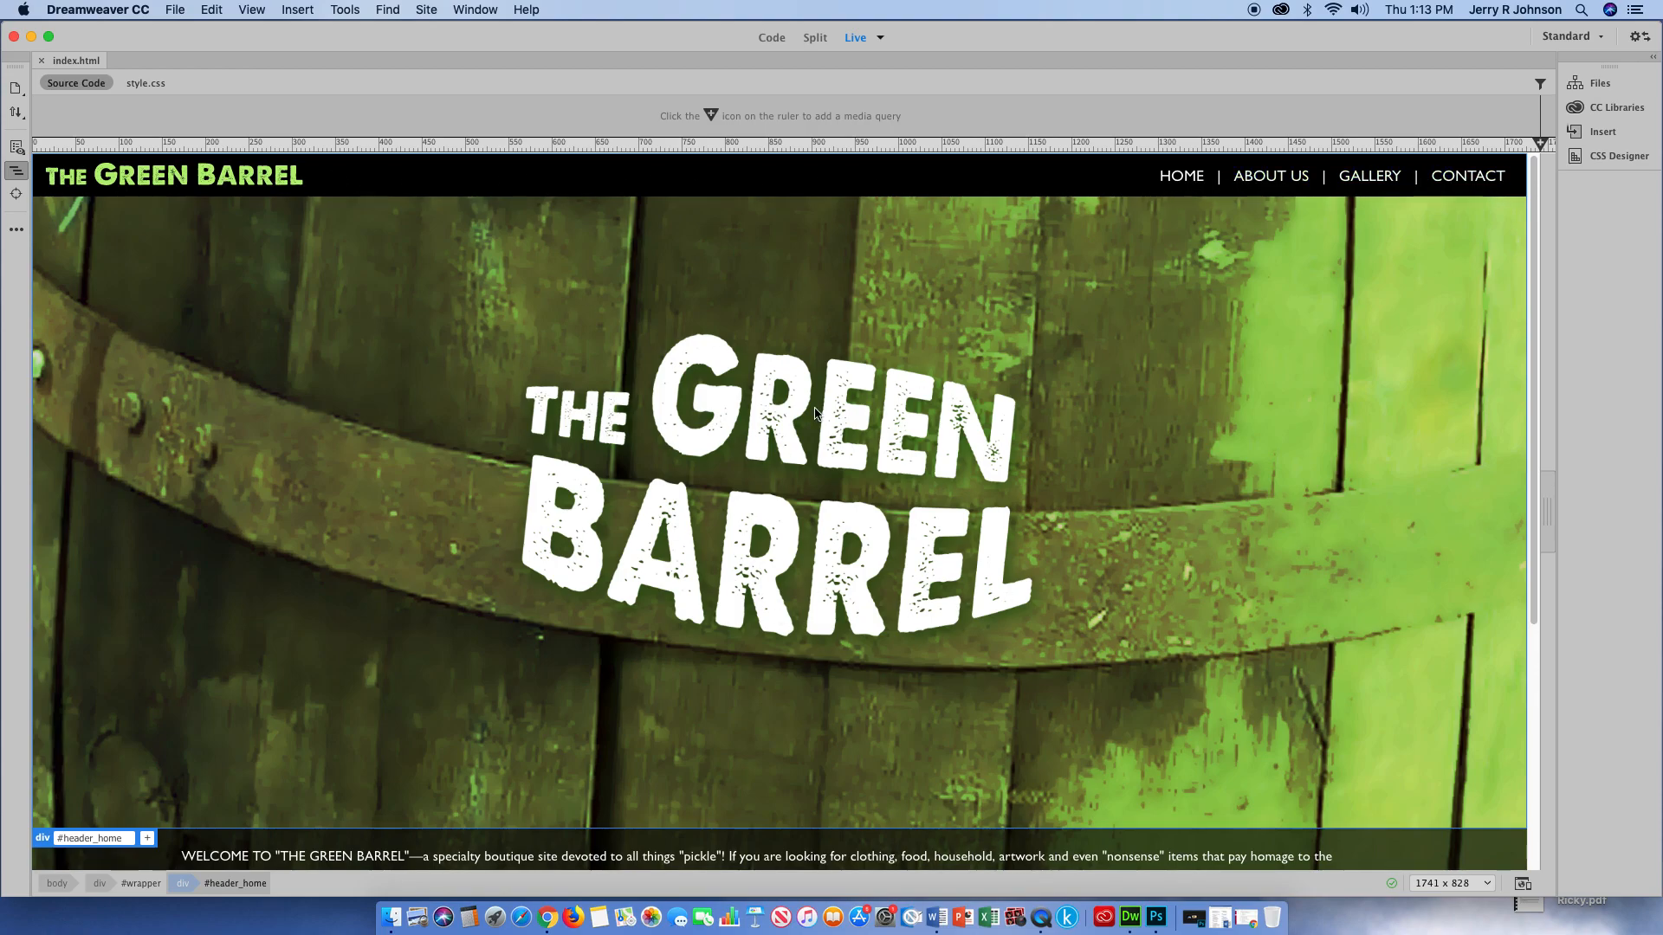
pyautogui.scroll(-3, 810, 518)
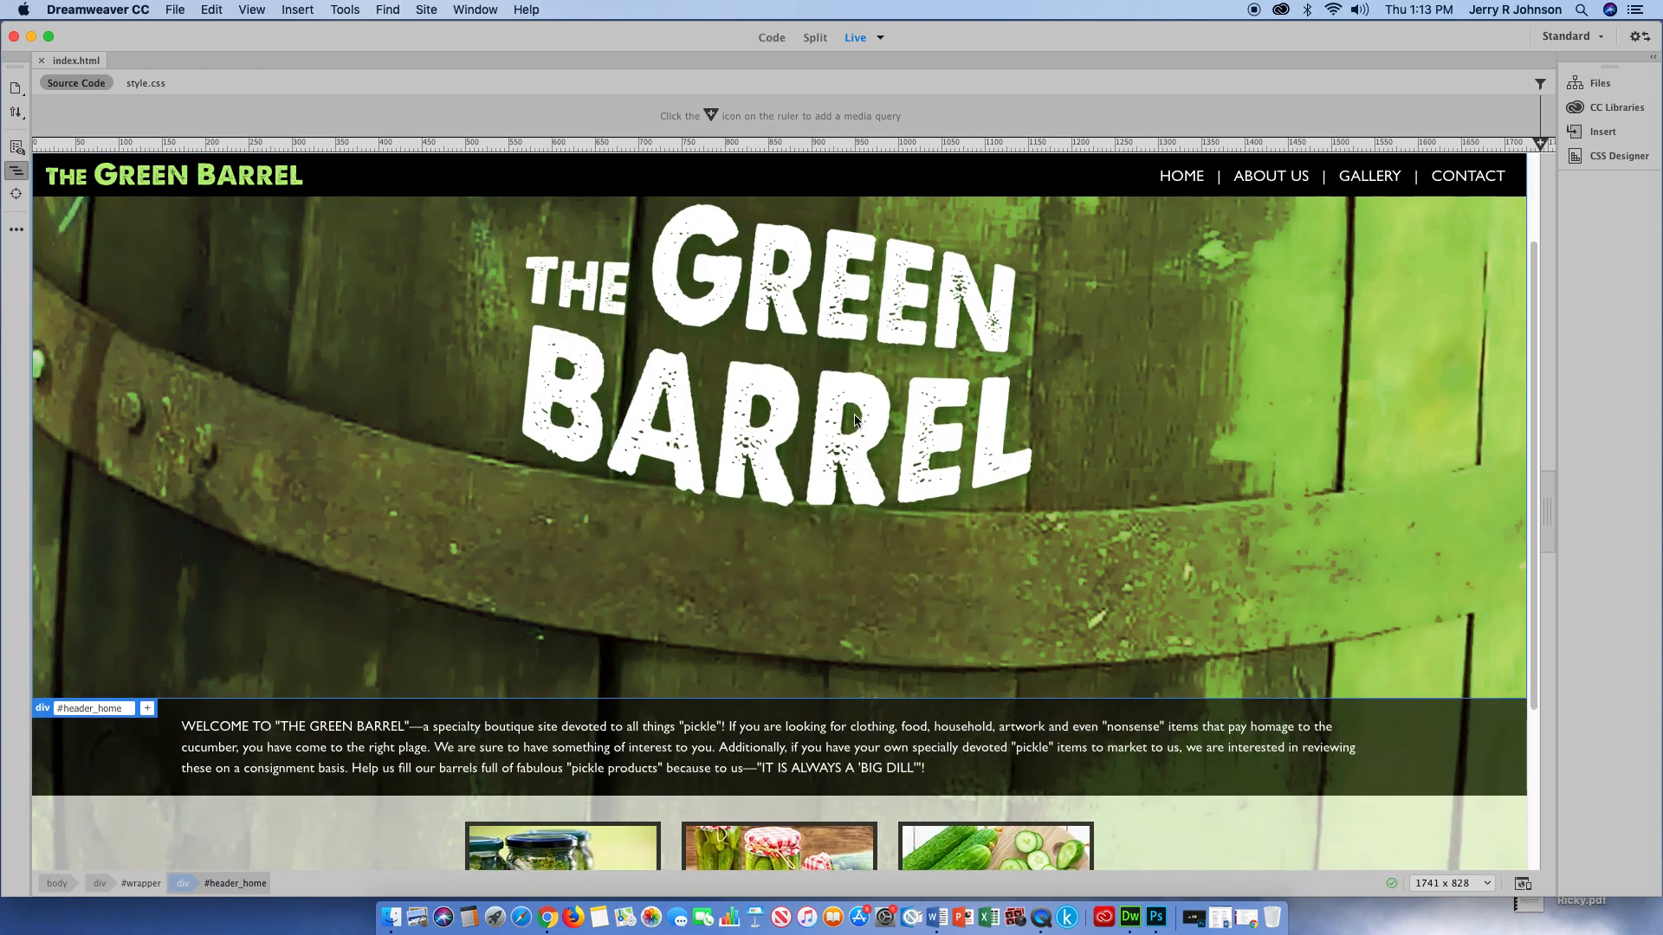
pyautogui.scroll(2, 848, 432)
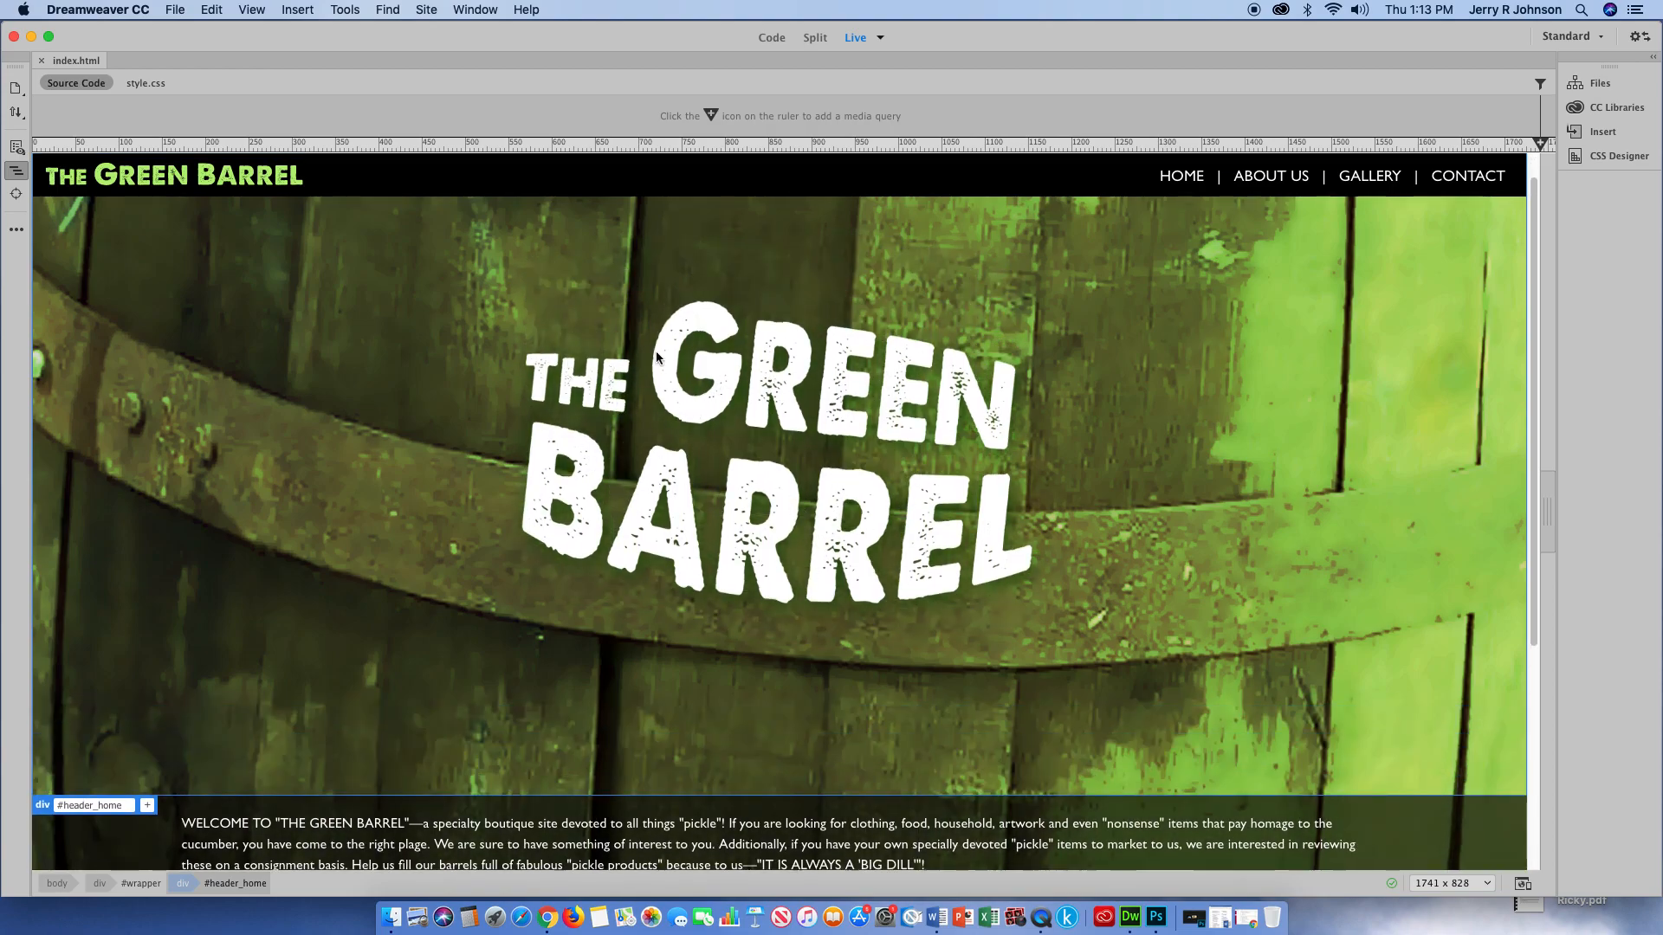
pyautogui.scroll(-3, 673, 517)
pyautogui.scroll(-2, 616, 444)
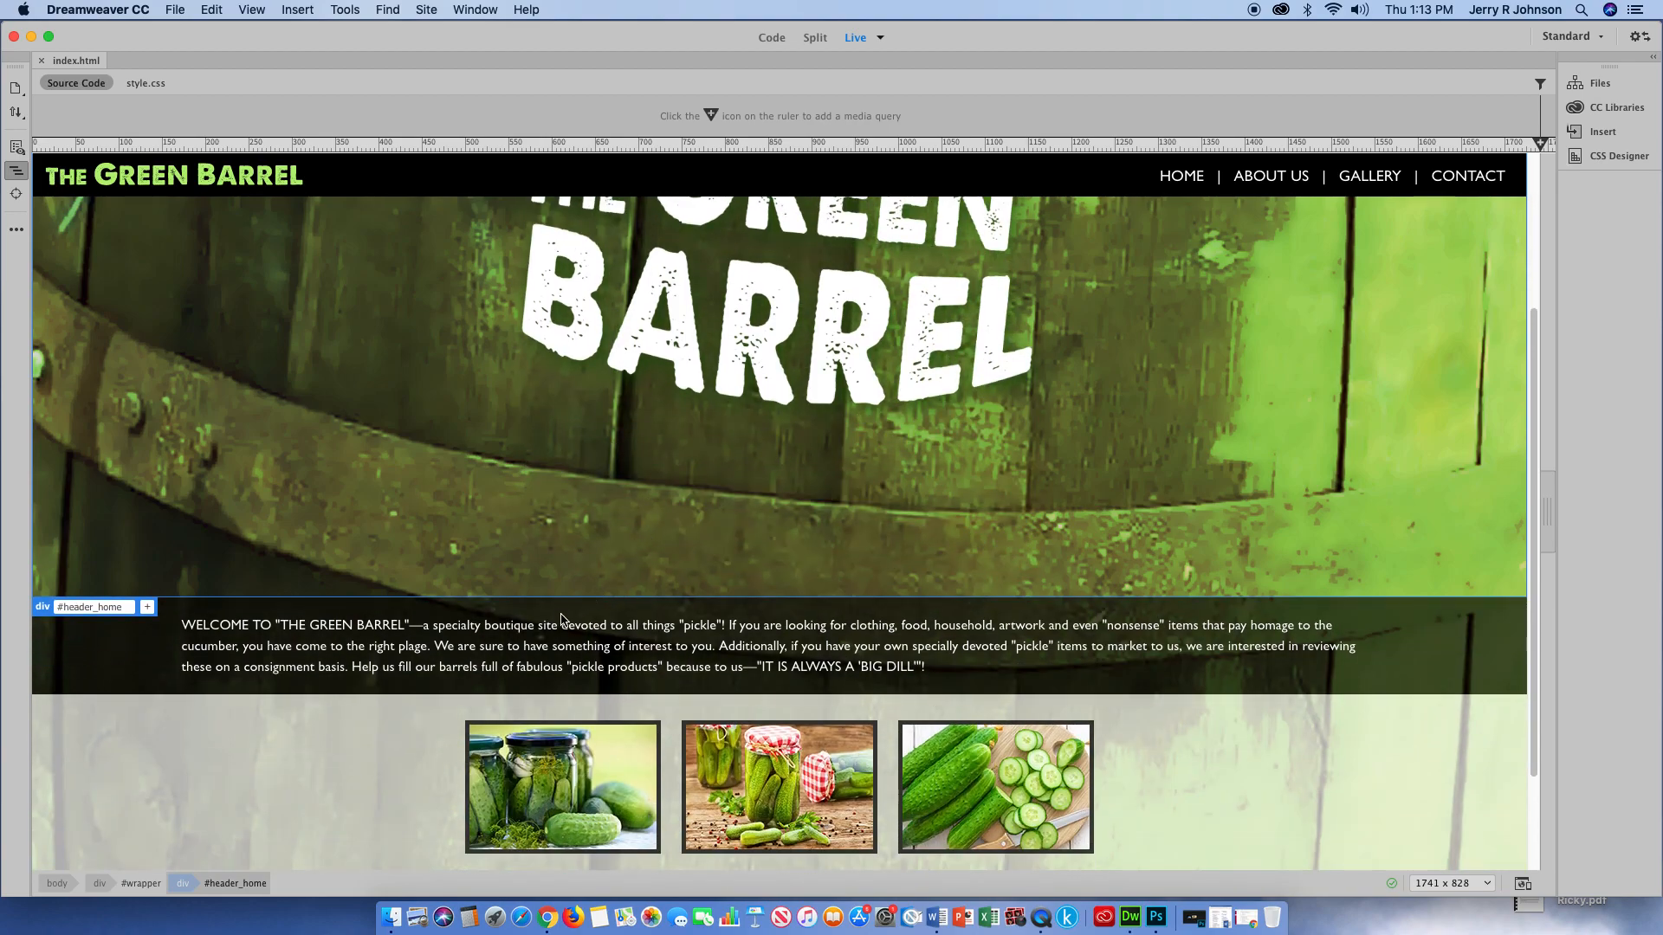
pyautogui.scroll(-2, 592, 607)
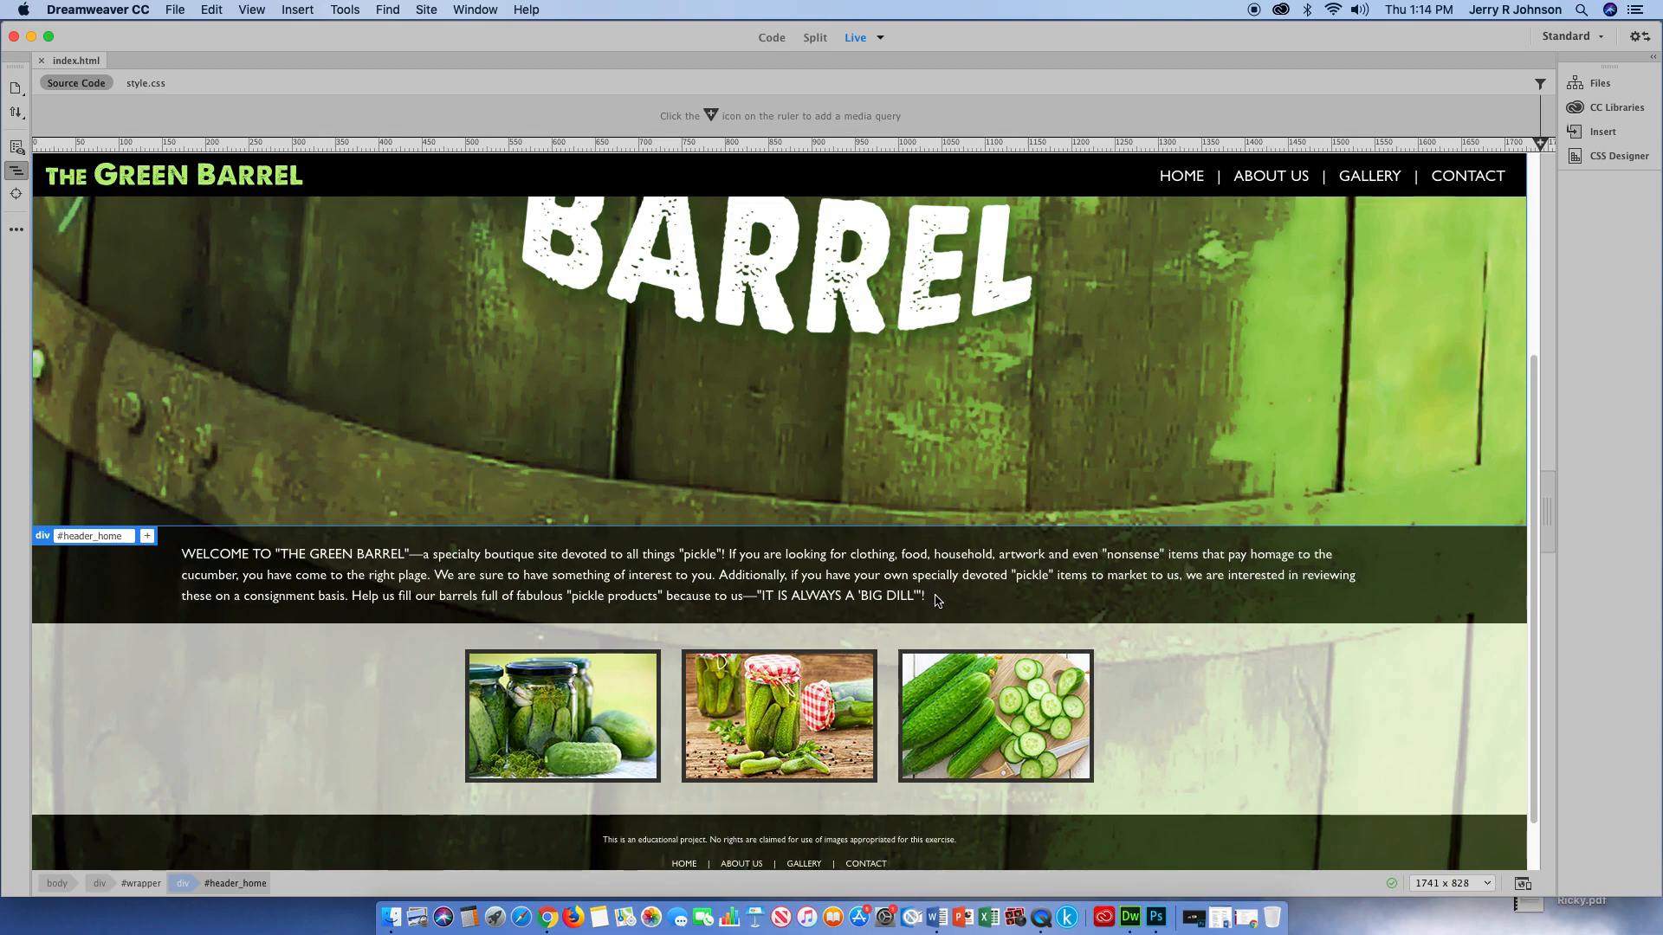
pyautogui.scroll(-3, 936, 600)
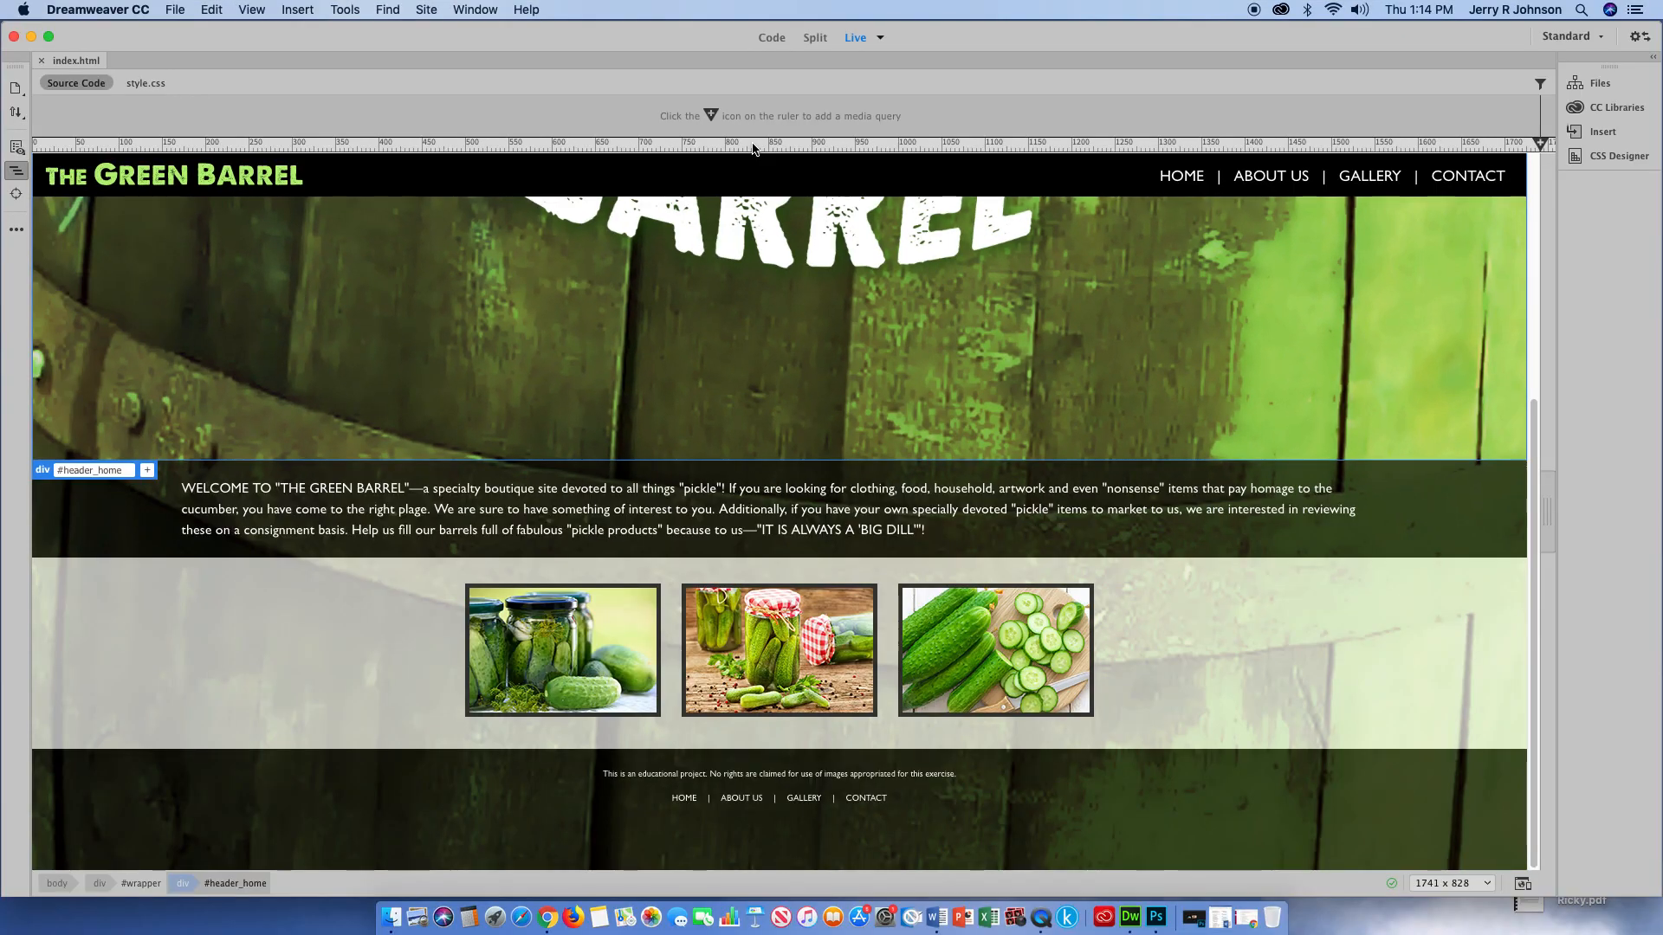
pyautogui.scroll(5, 783, 562)
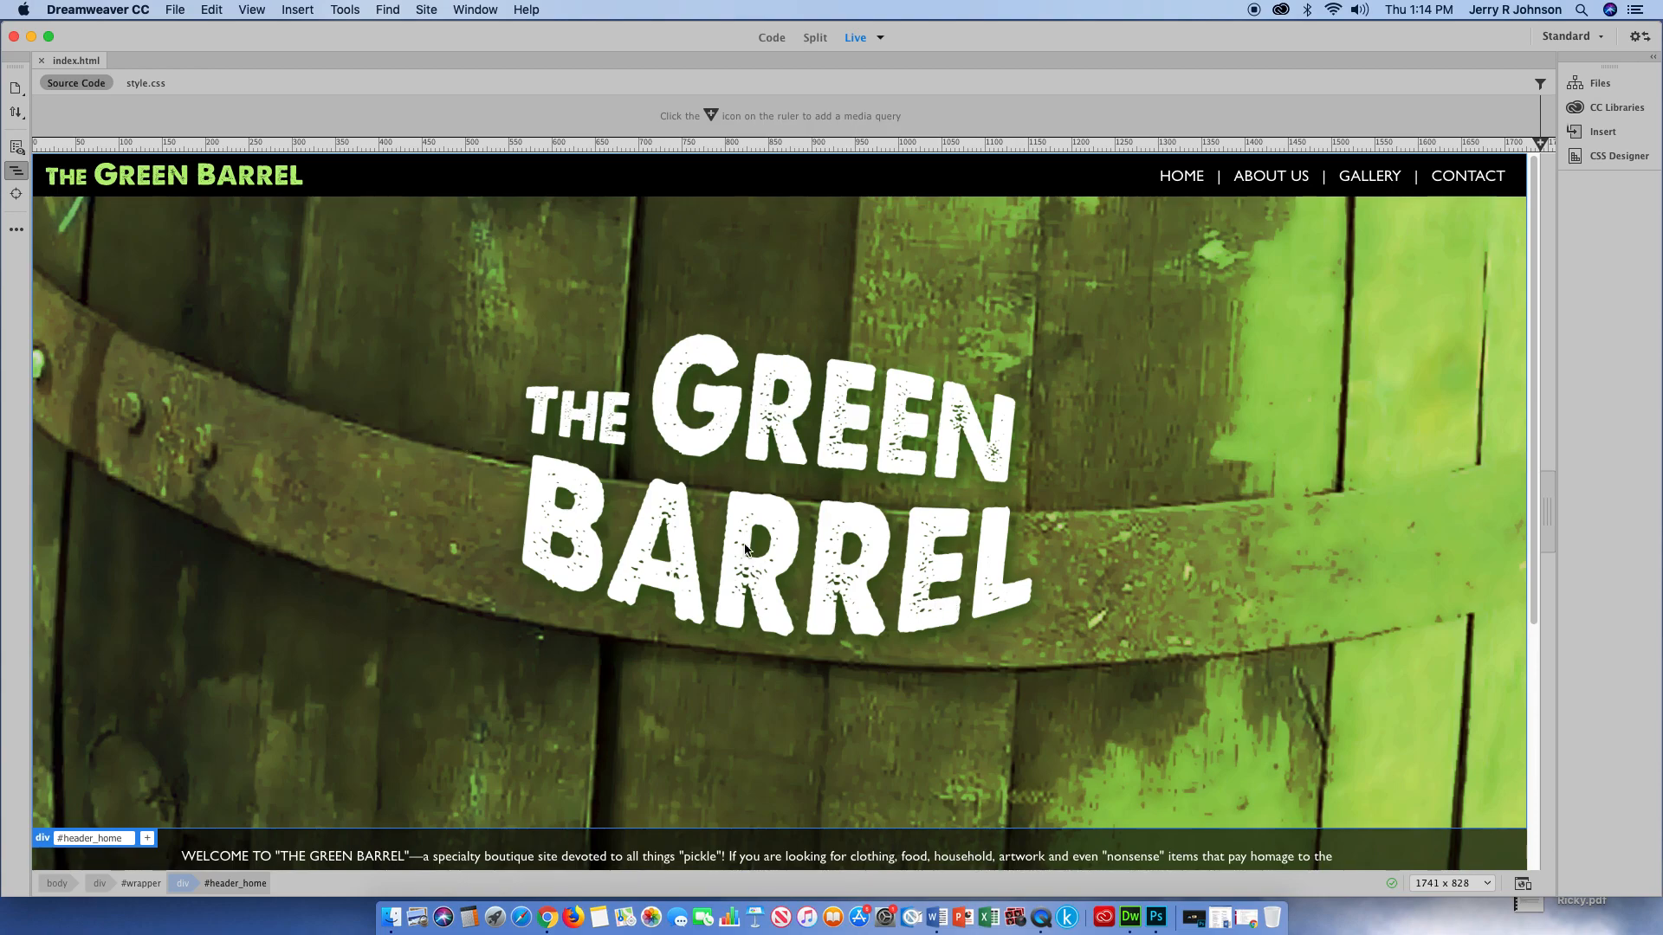
# - Show index.html in a split of code and Design view, and widen the design pane
pyautogui.click(880, 39)
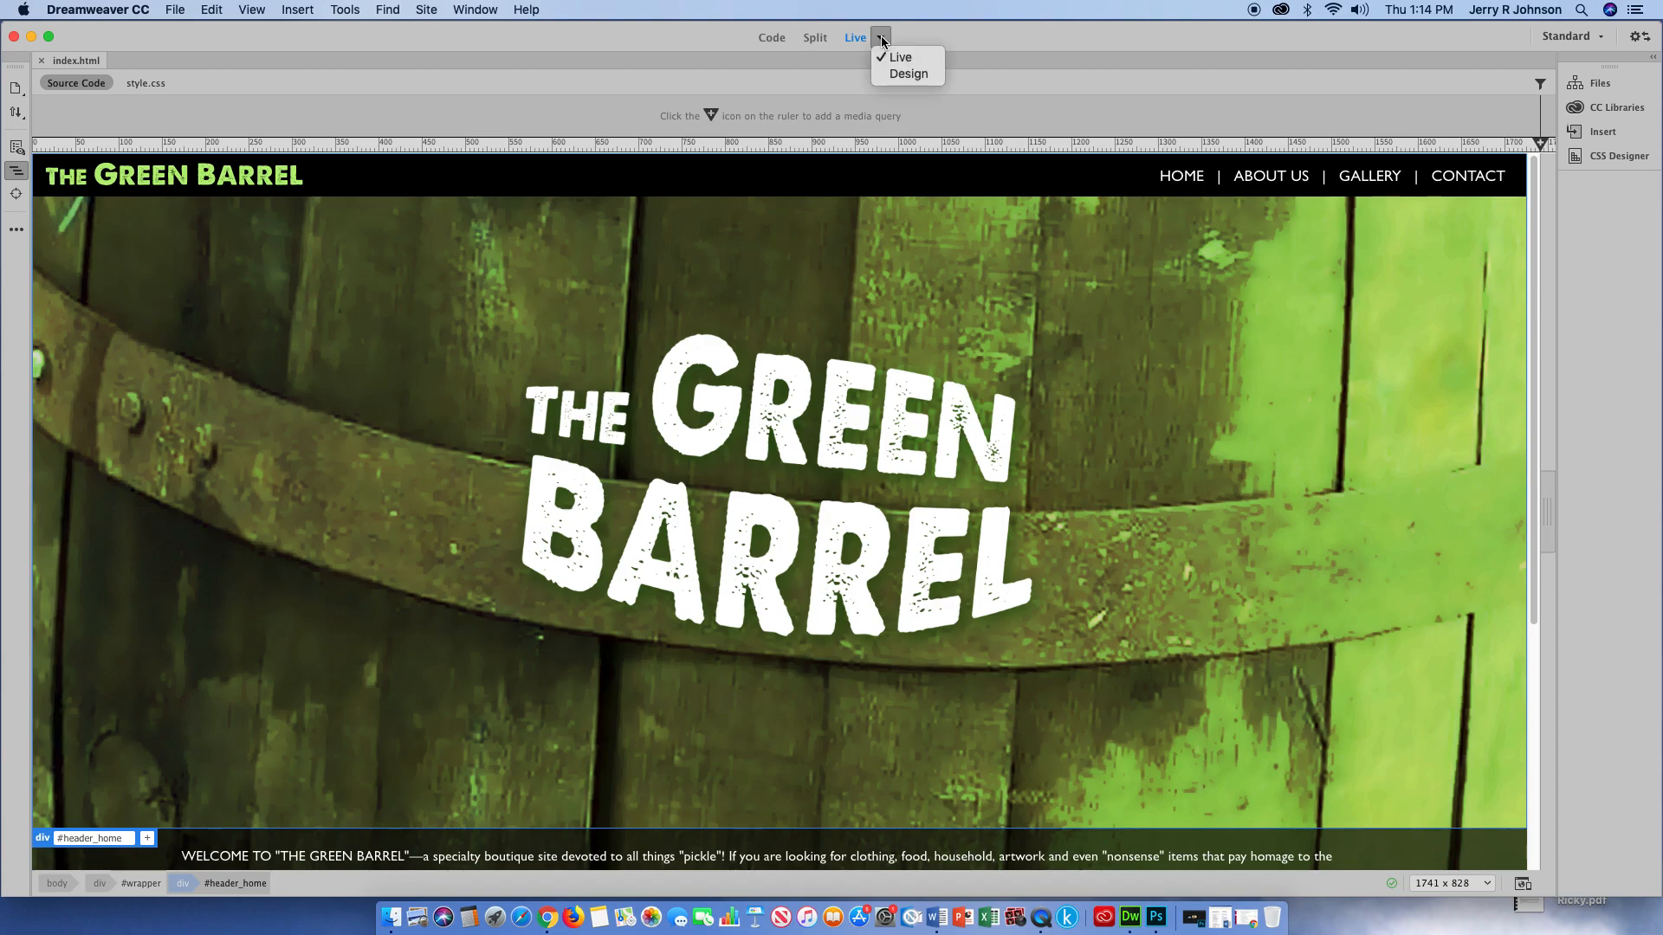
pyautogui.click(908, 73)
pyautogui.click(799, 40)
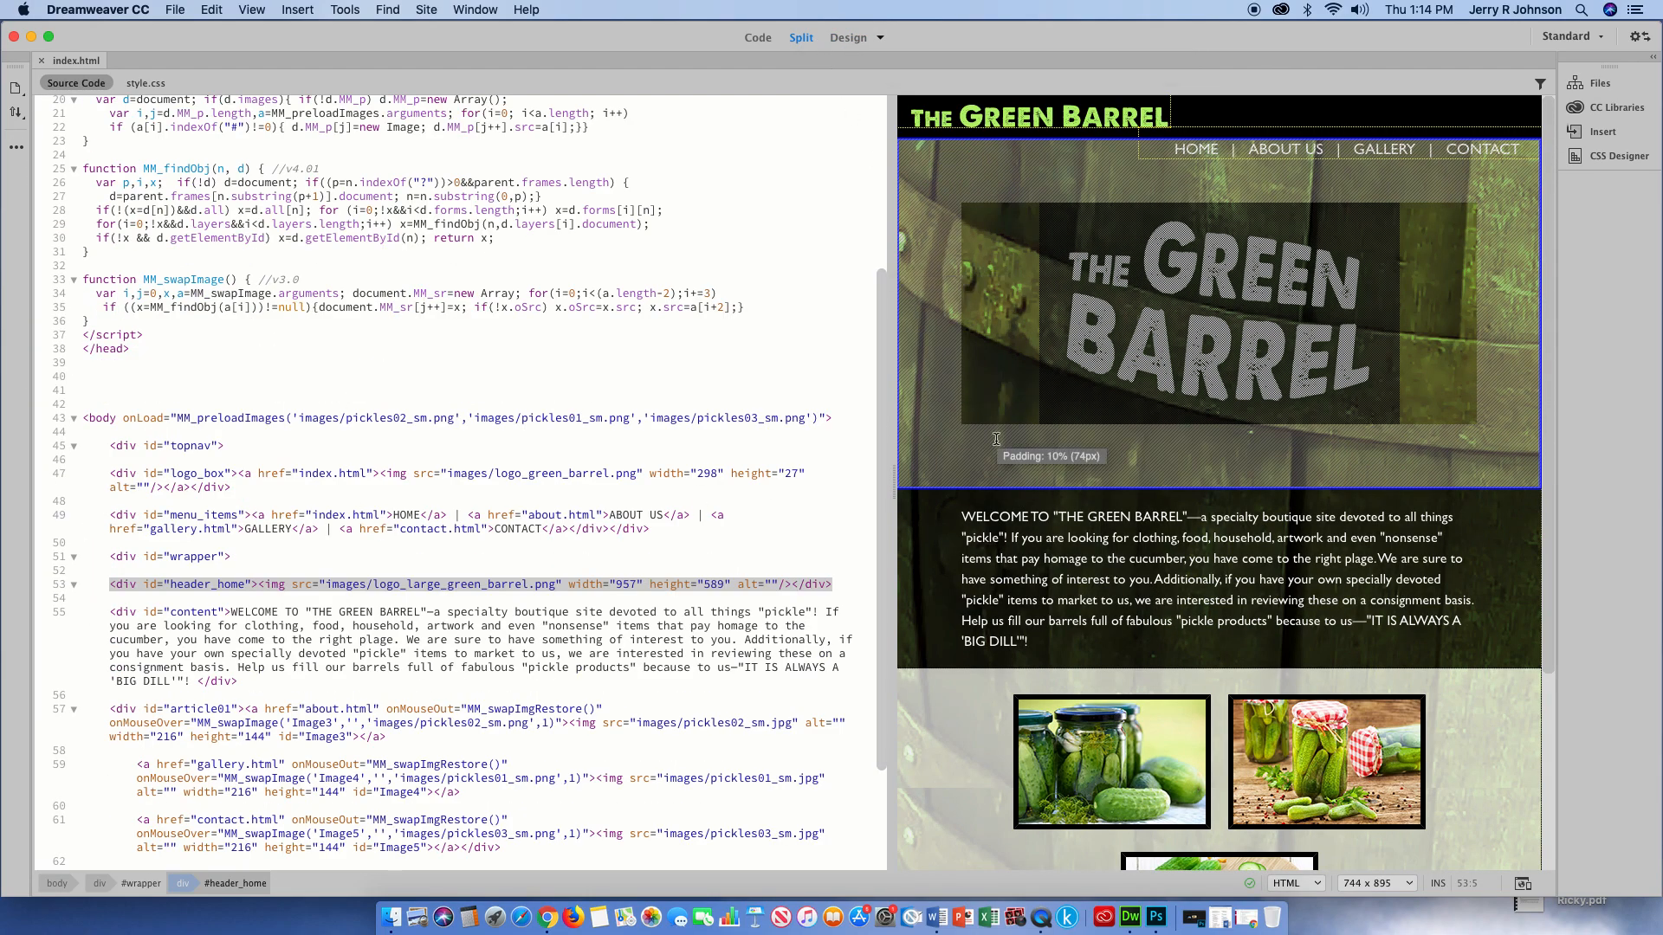
pyautogui.moveTo(893, 393); pyautogui.dragTo(635, 373)
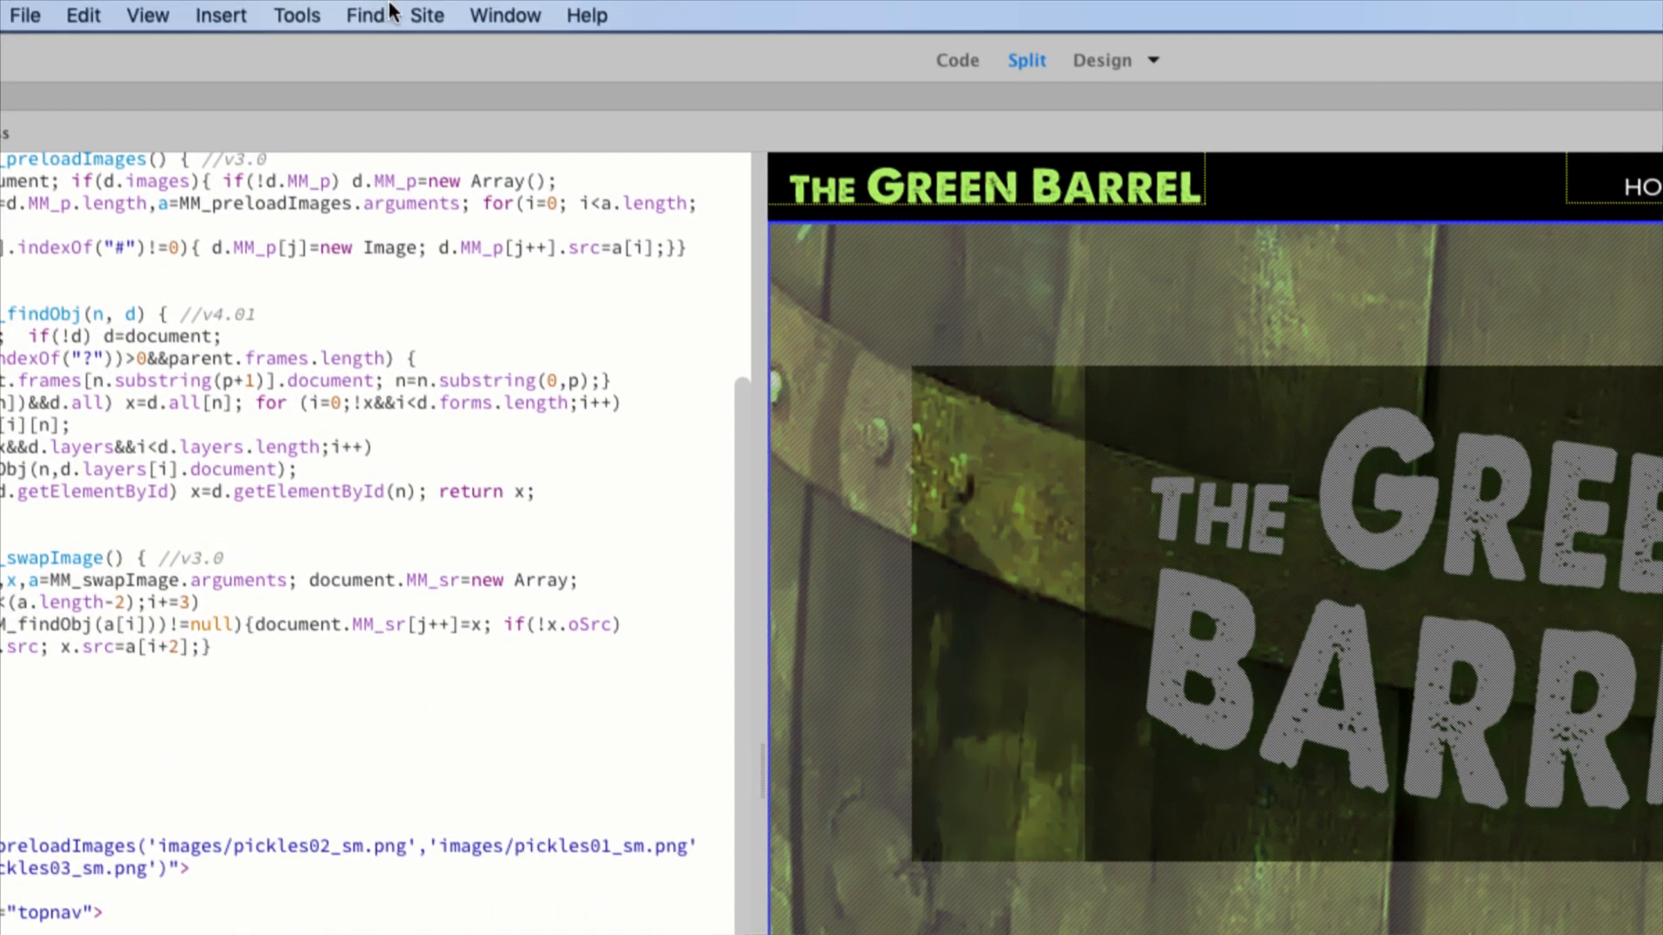
# - Open the Spectrum site's setup from the site manager and check its site name and local site folder
pyautogui.click(421, 18)
pyautogui.click(433, 76)
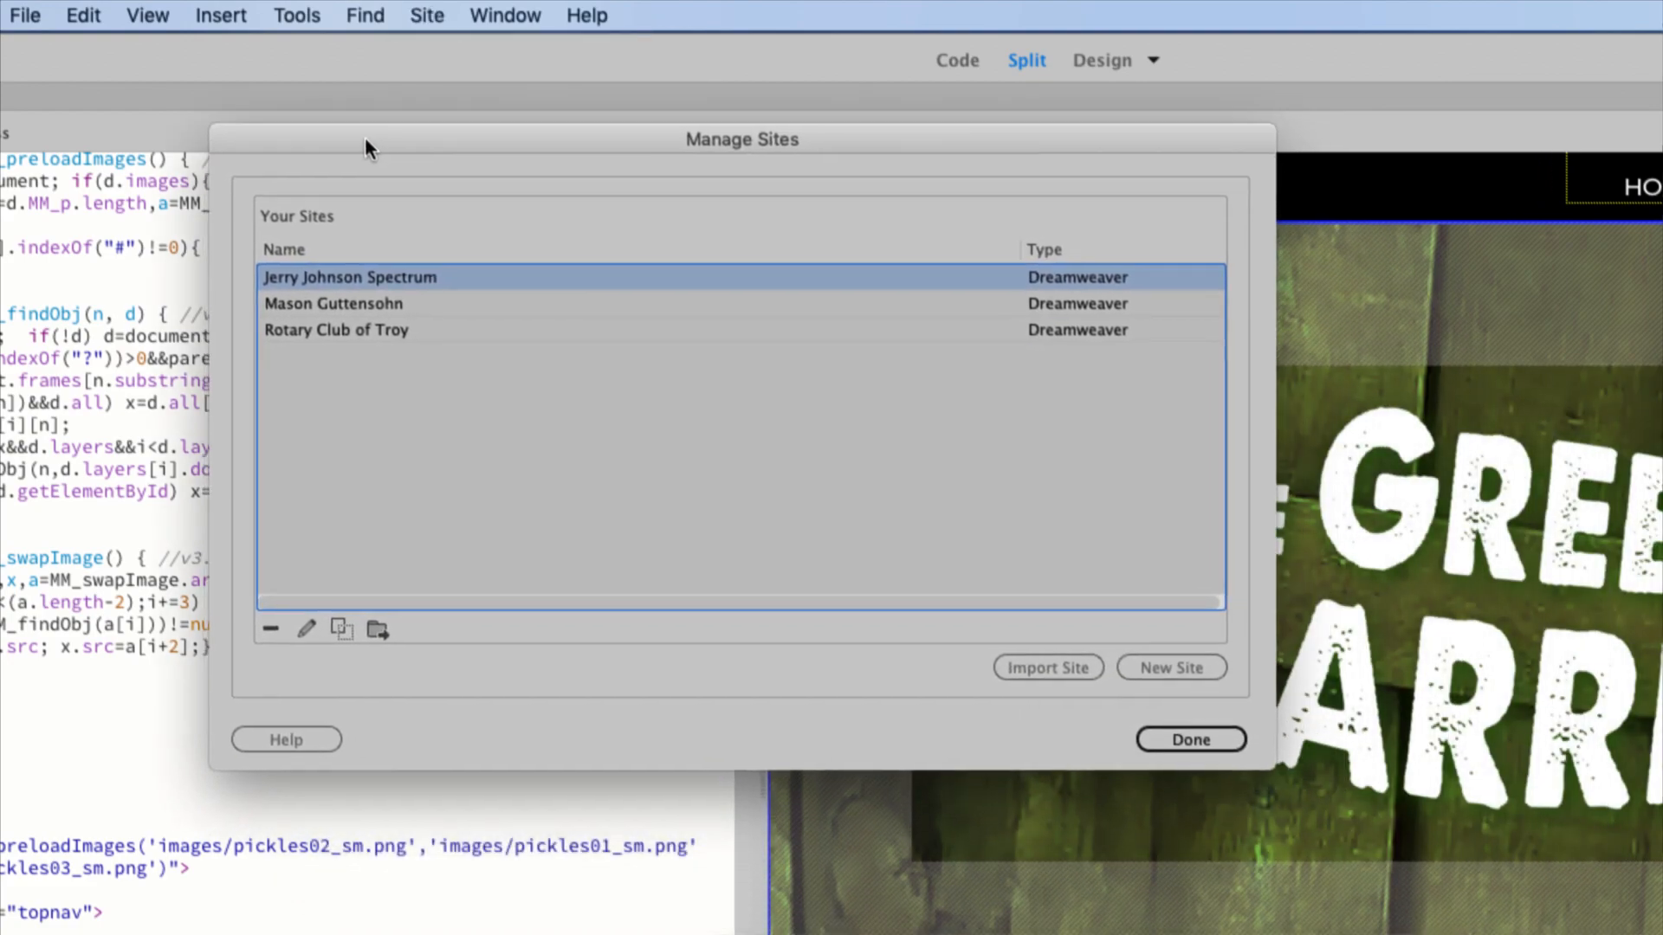
pyautogui.moveTo(365, 139); pyautogui.dragTo(362, 147)
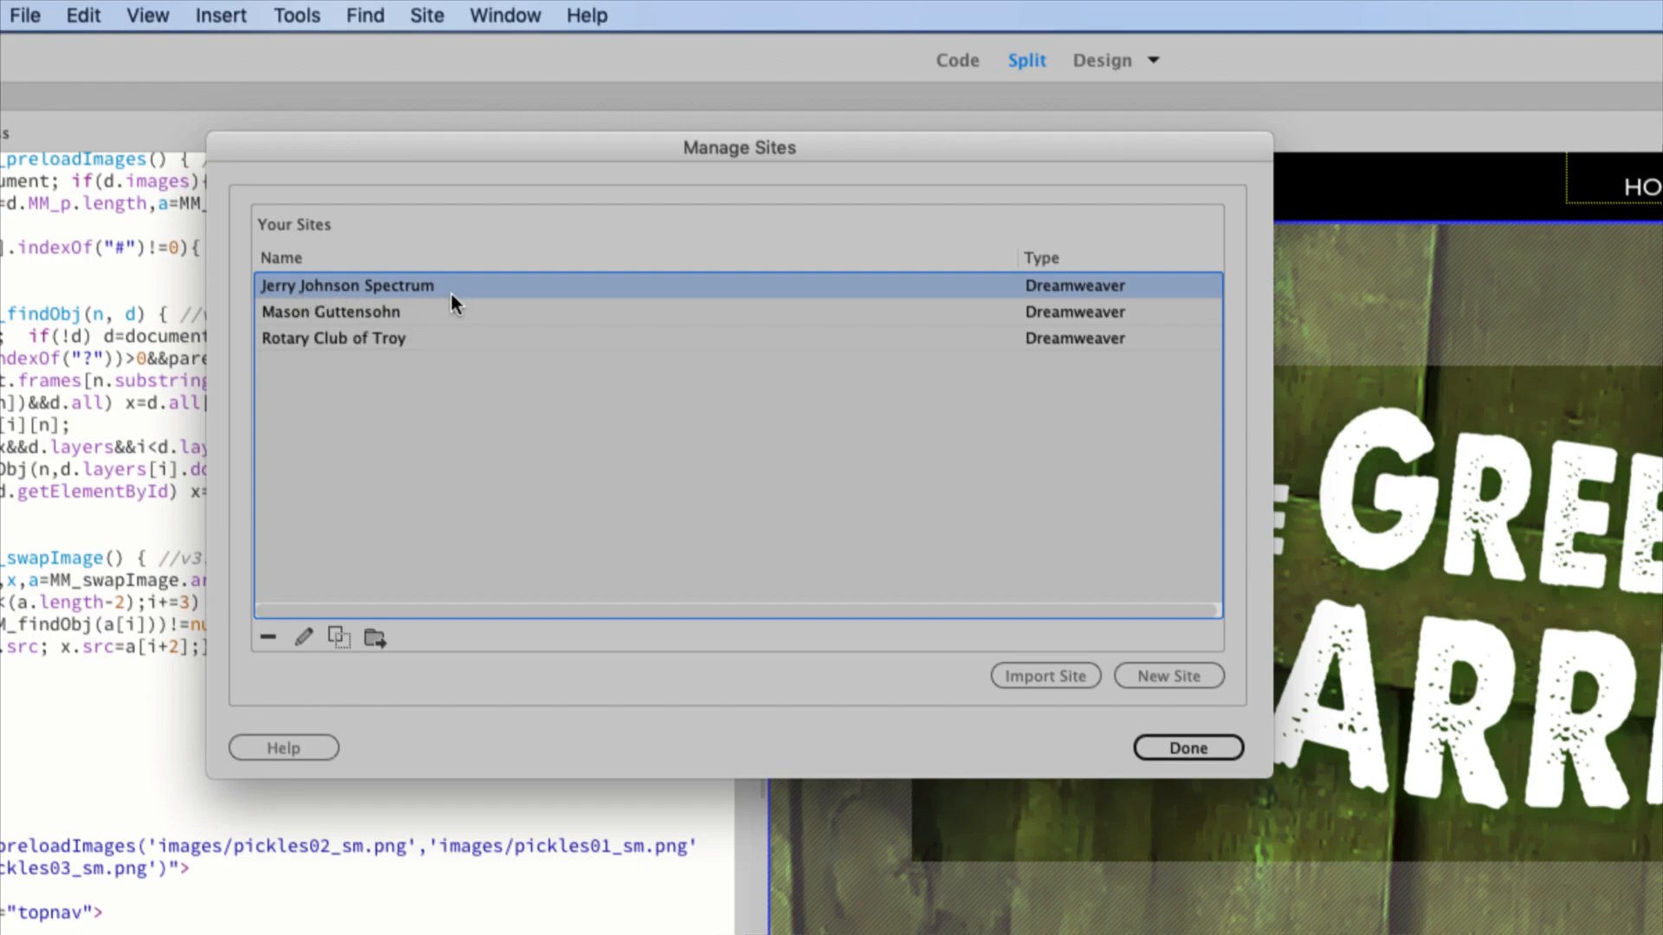
pyautogui.doubleClick(394, 288)
pyautogui.moveTo(778, 466); pyautogui.dragTo(490, 109)
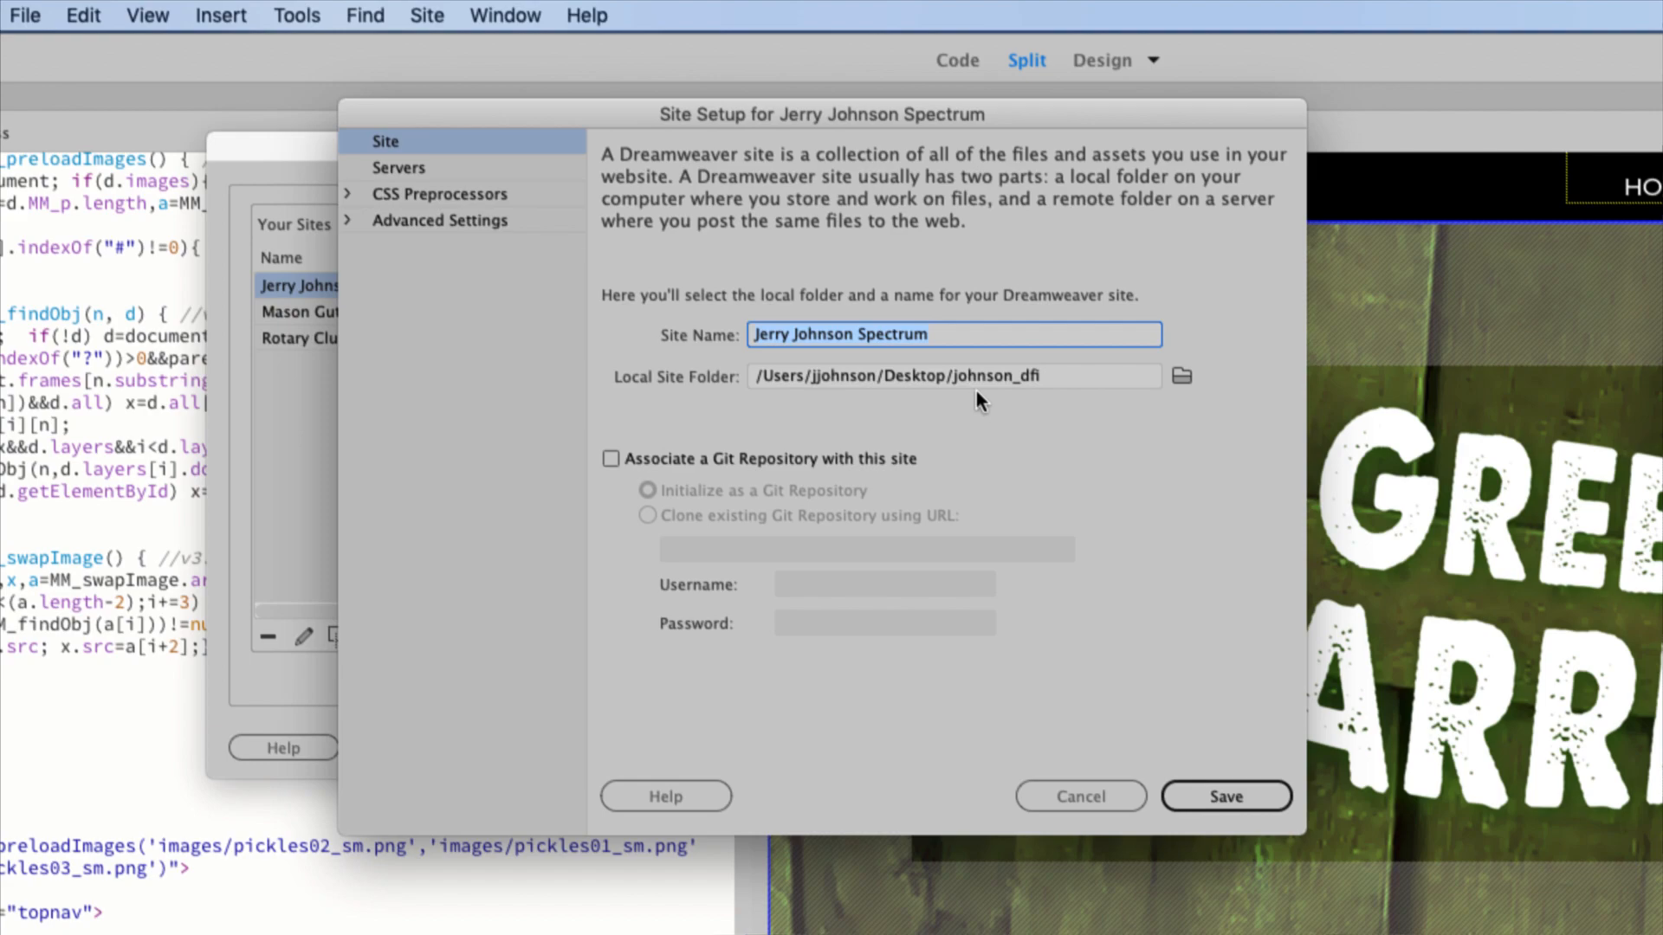
pyautogui.click(1030, 379)
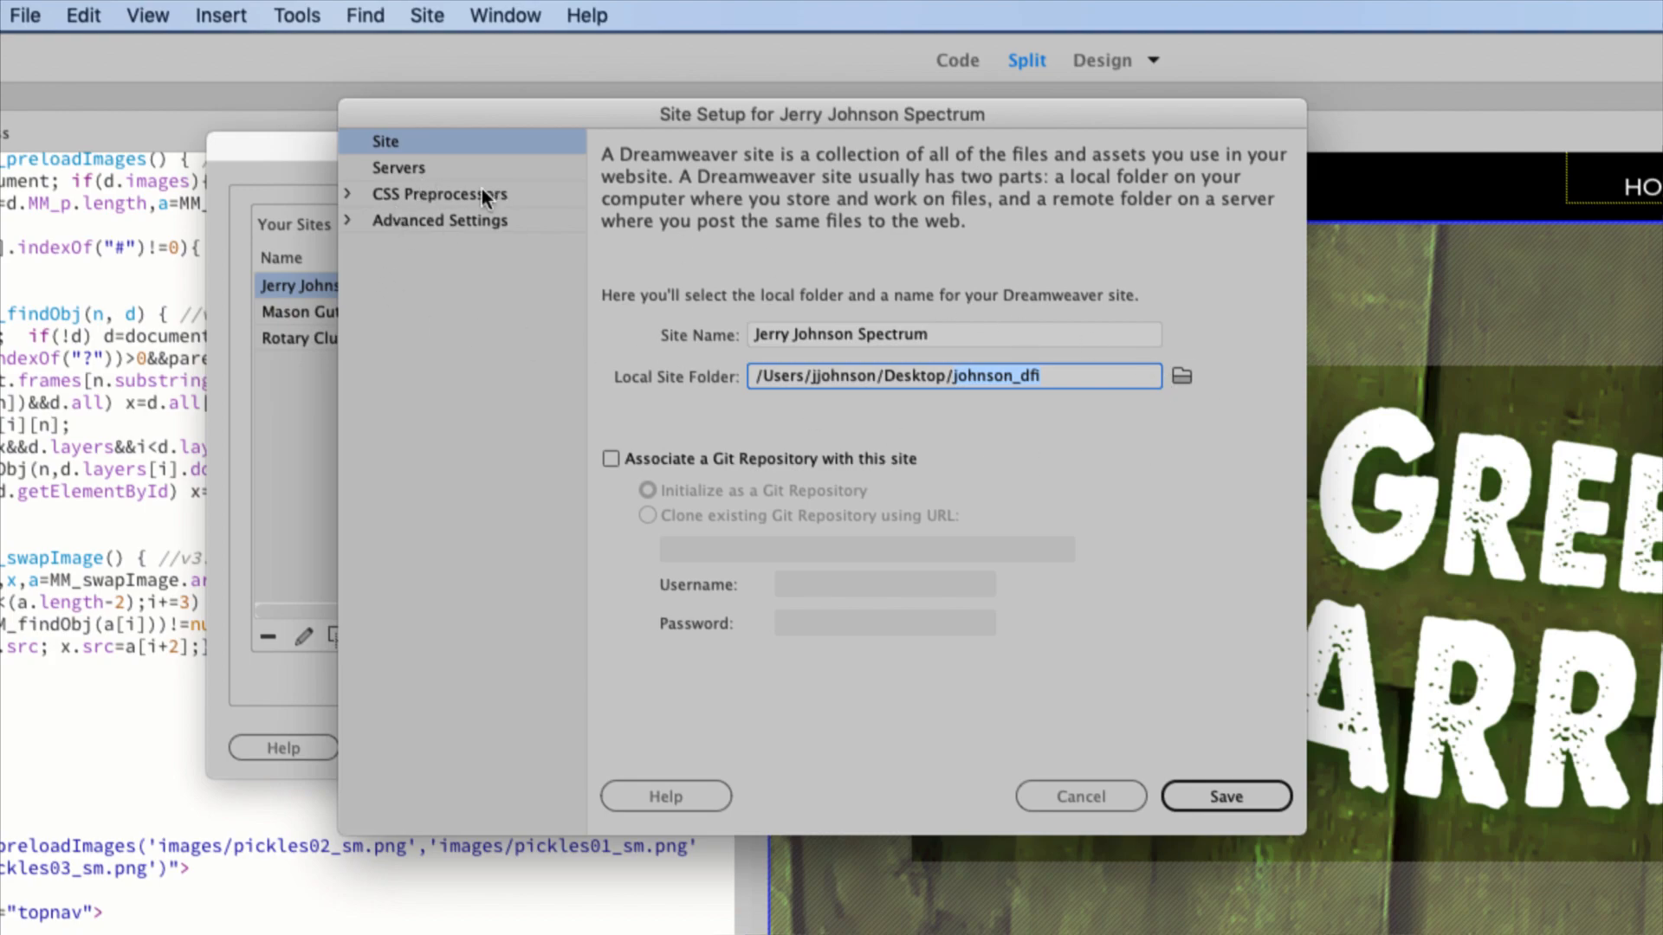
# - Open the Spectrum site's Remote Server entry and review its connection type and FTP address
pyautogui.click(417, 167)
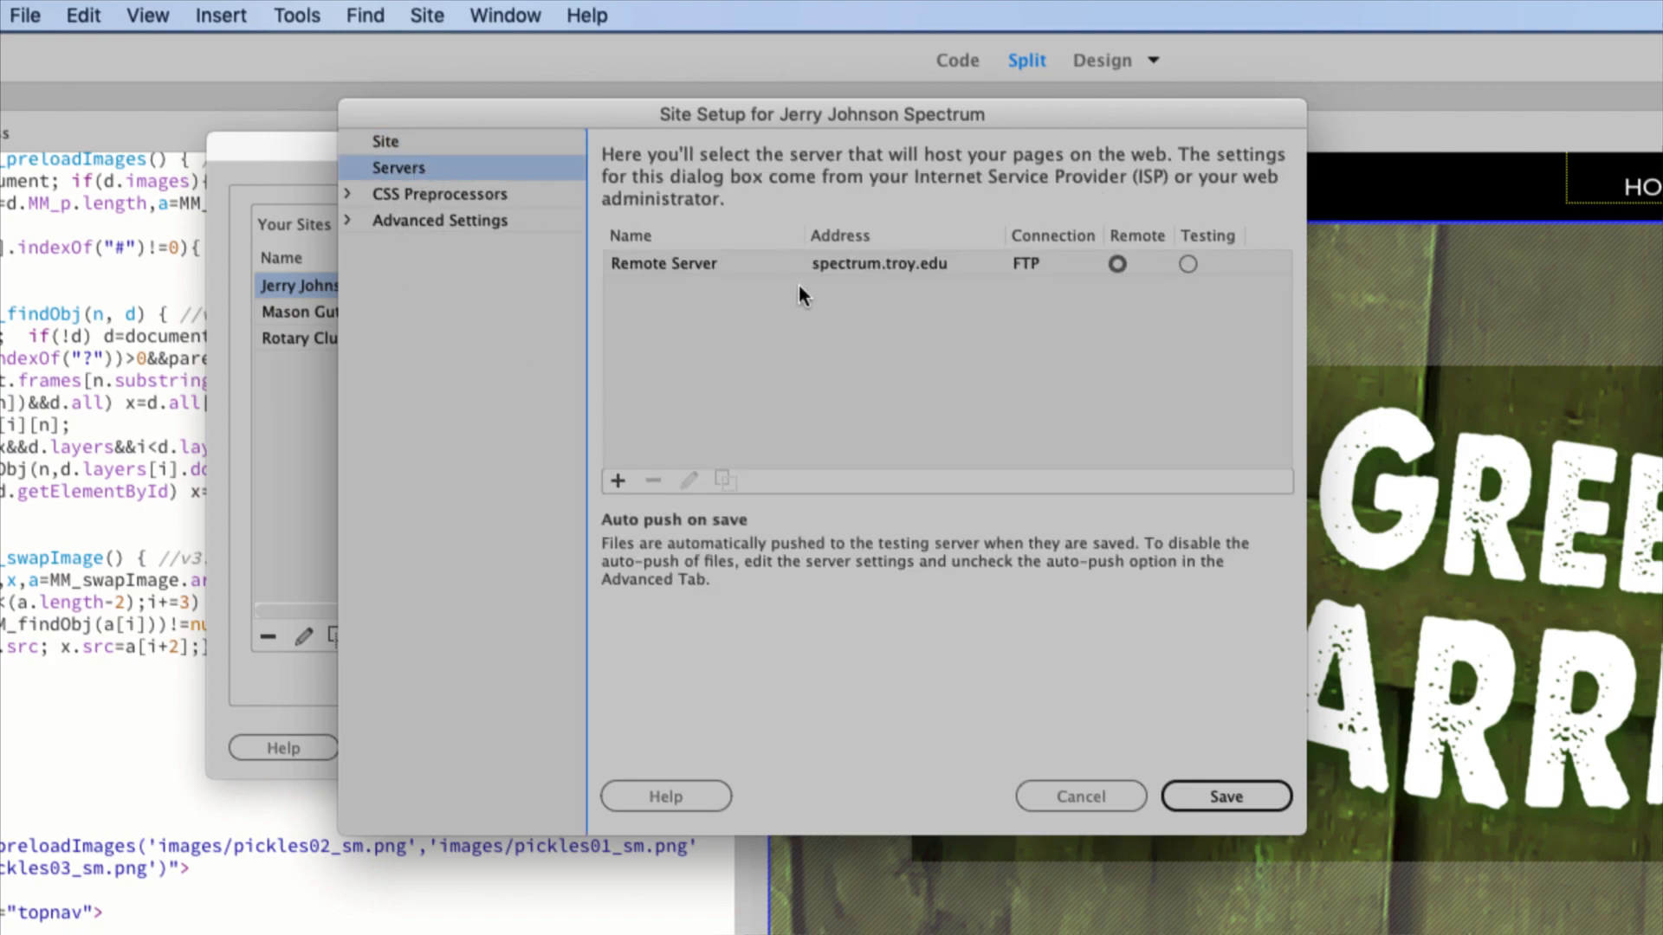
pyautogui.click(409, 140)
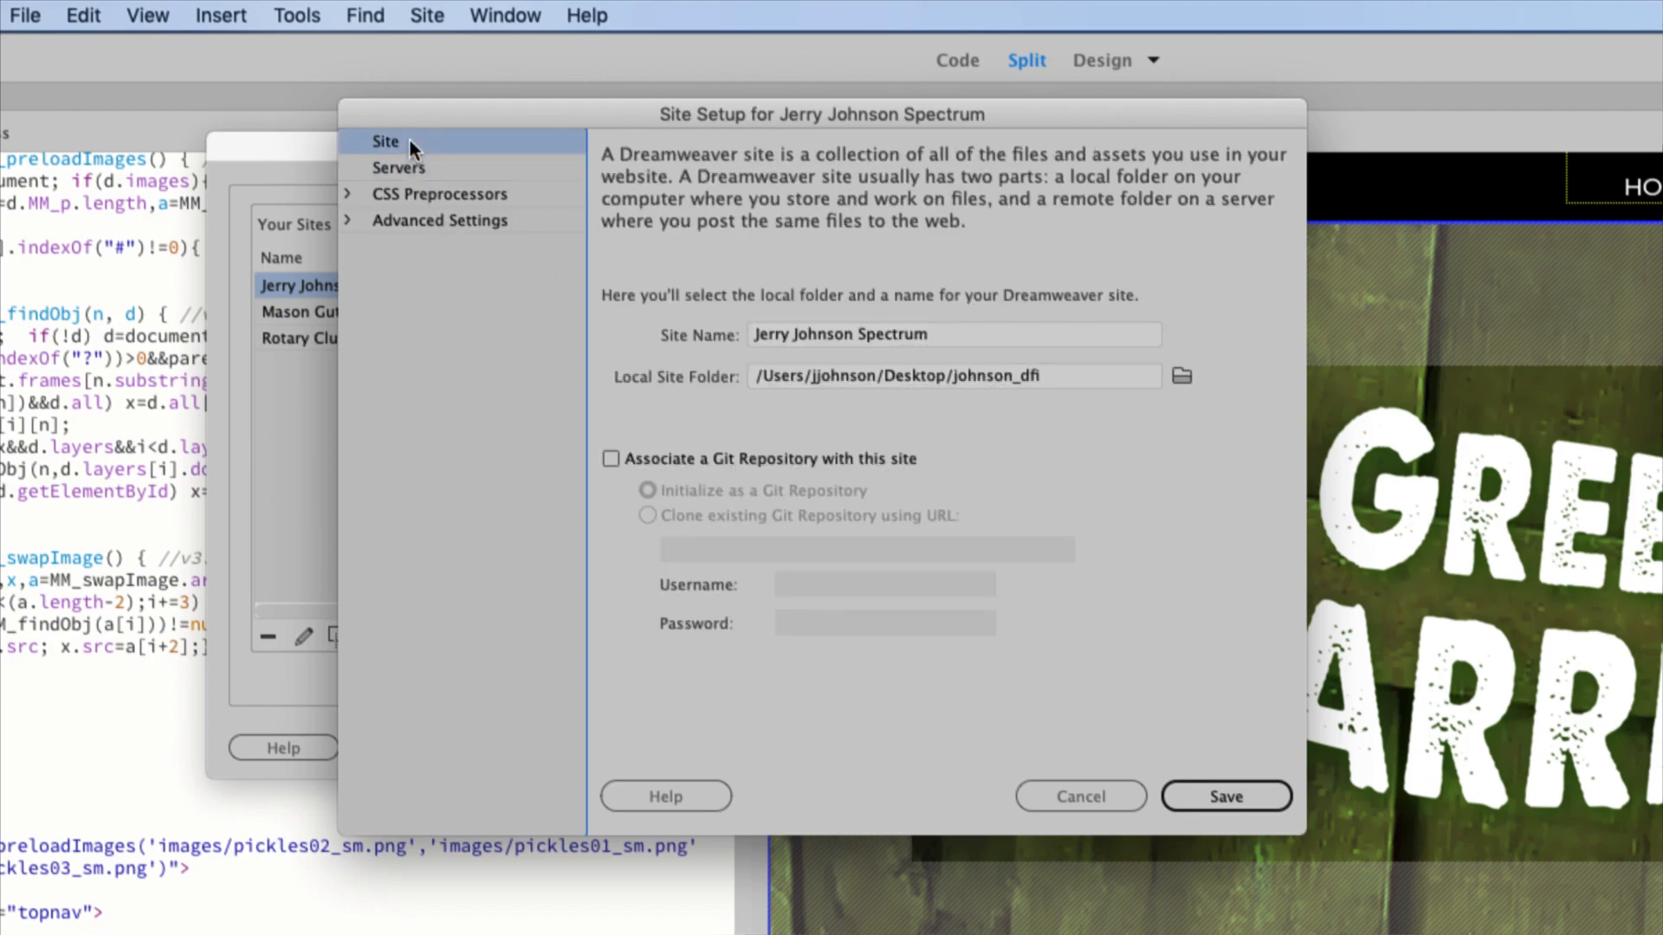
pyautogui.click(407, 169)
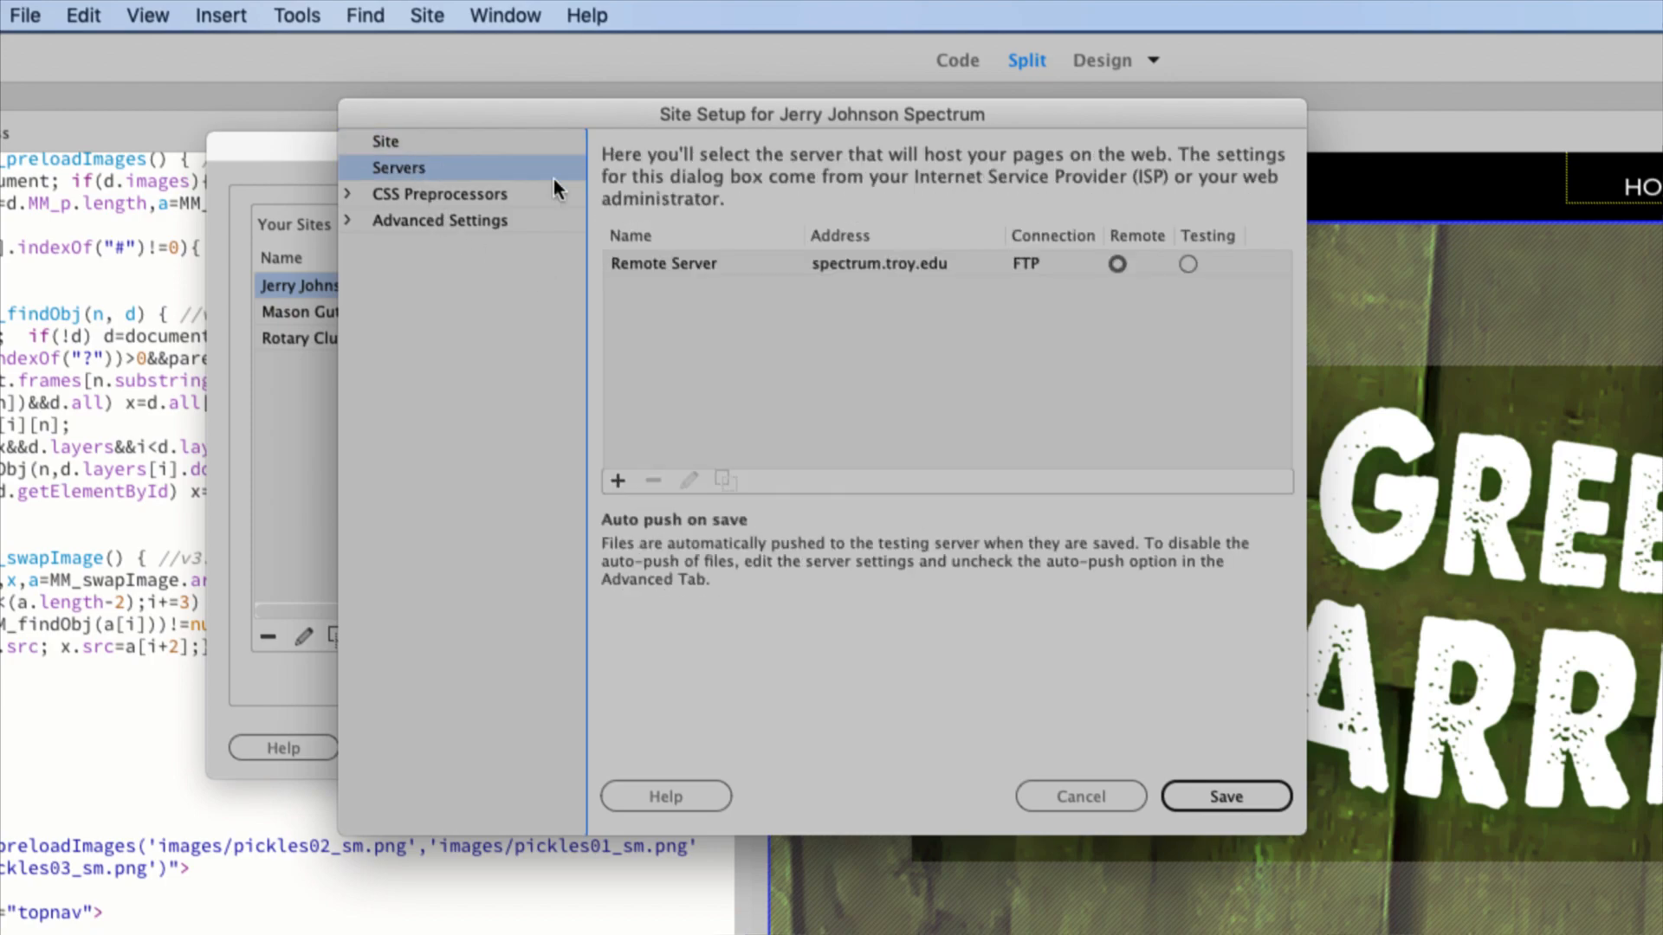
pyautogui.doubleClick(695, 262)
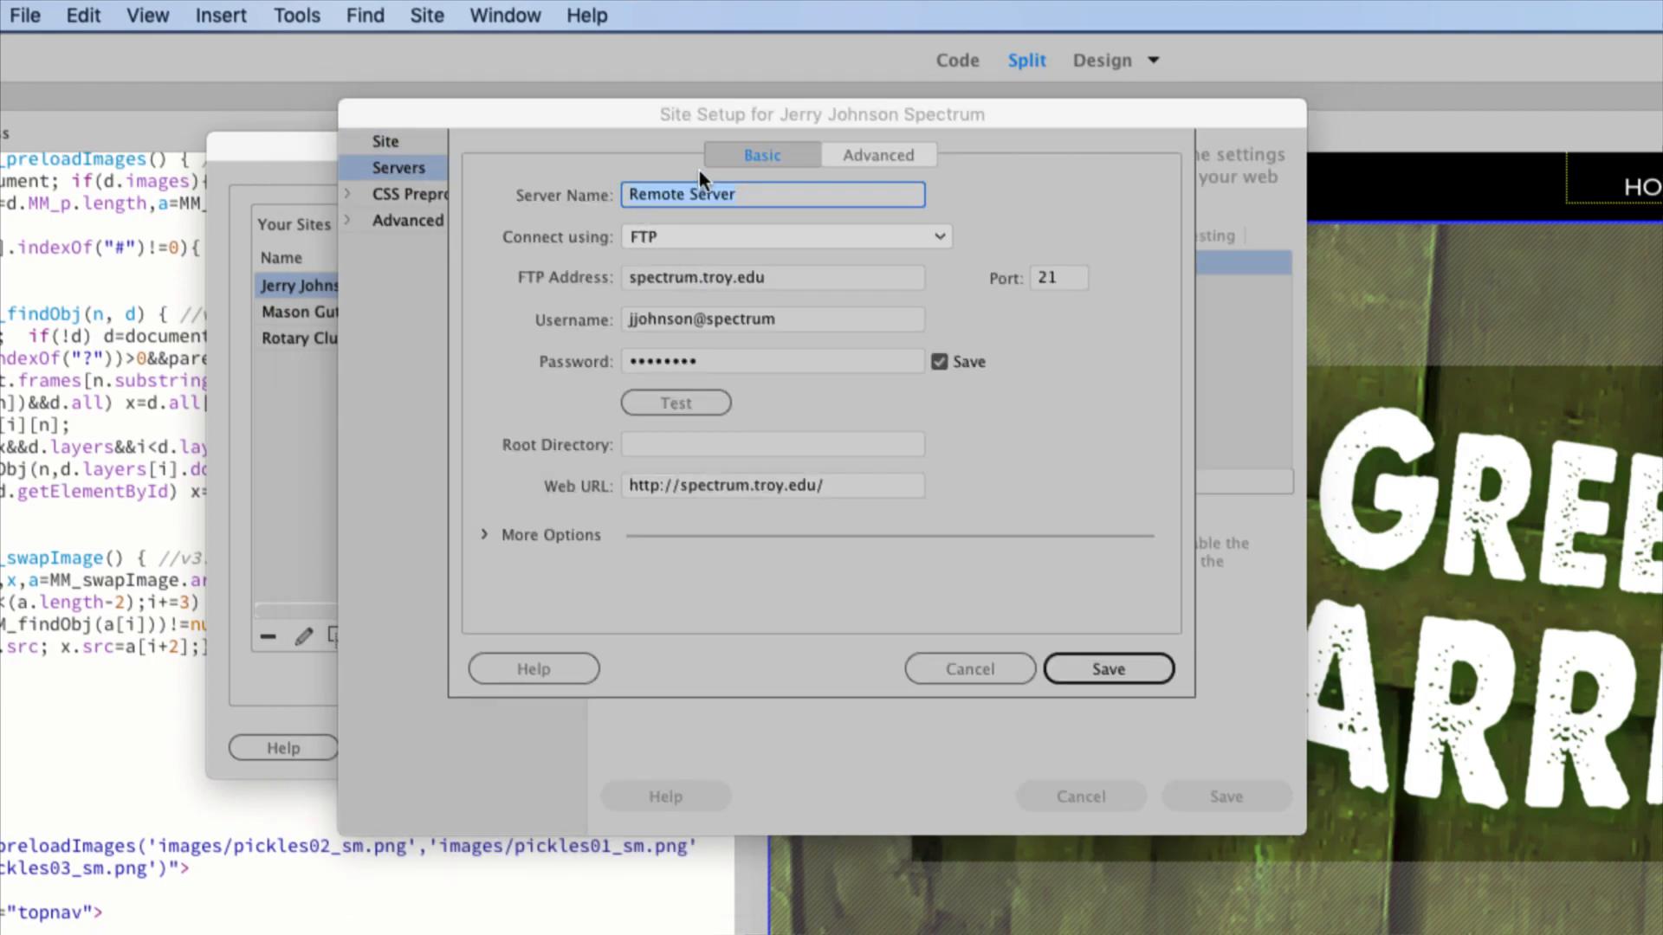
pyautogui.press('Tab')
pyautogui.click(636, 240)
pyautogui.click(727, 237)
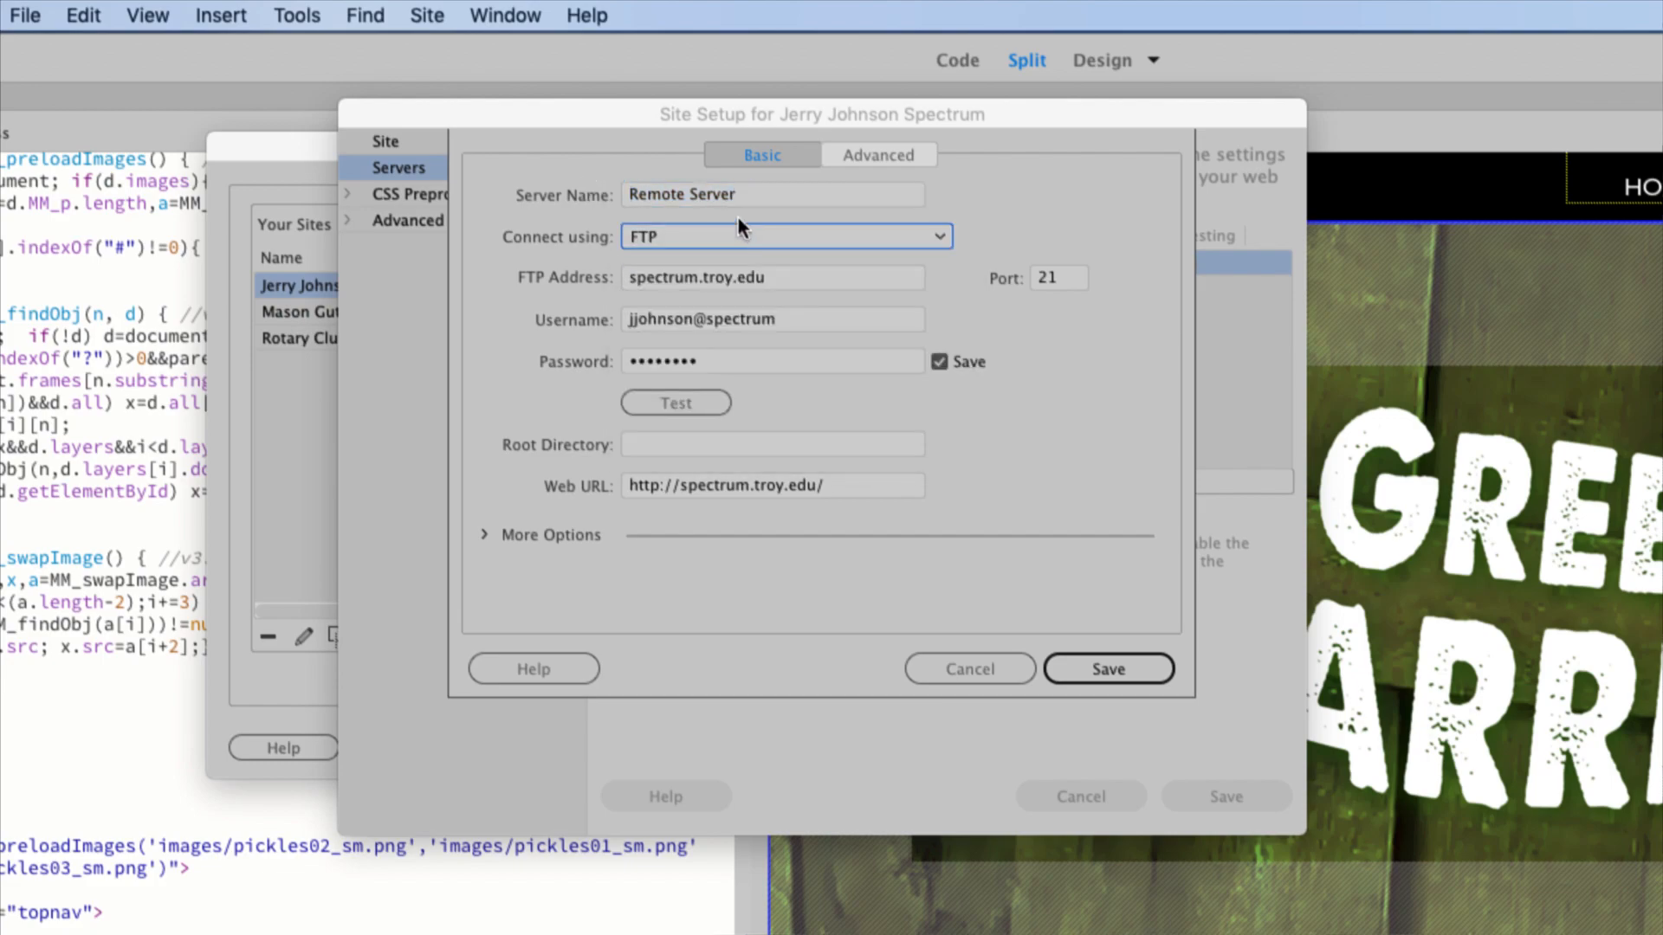
pyautogui.click(684, 278)
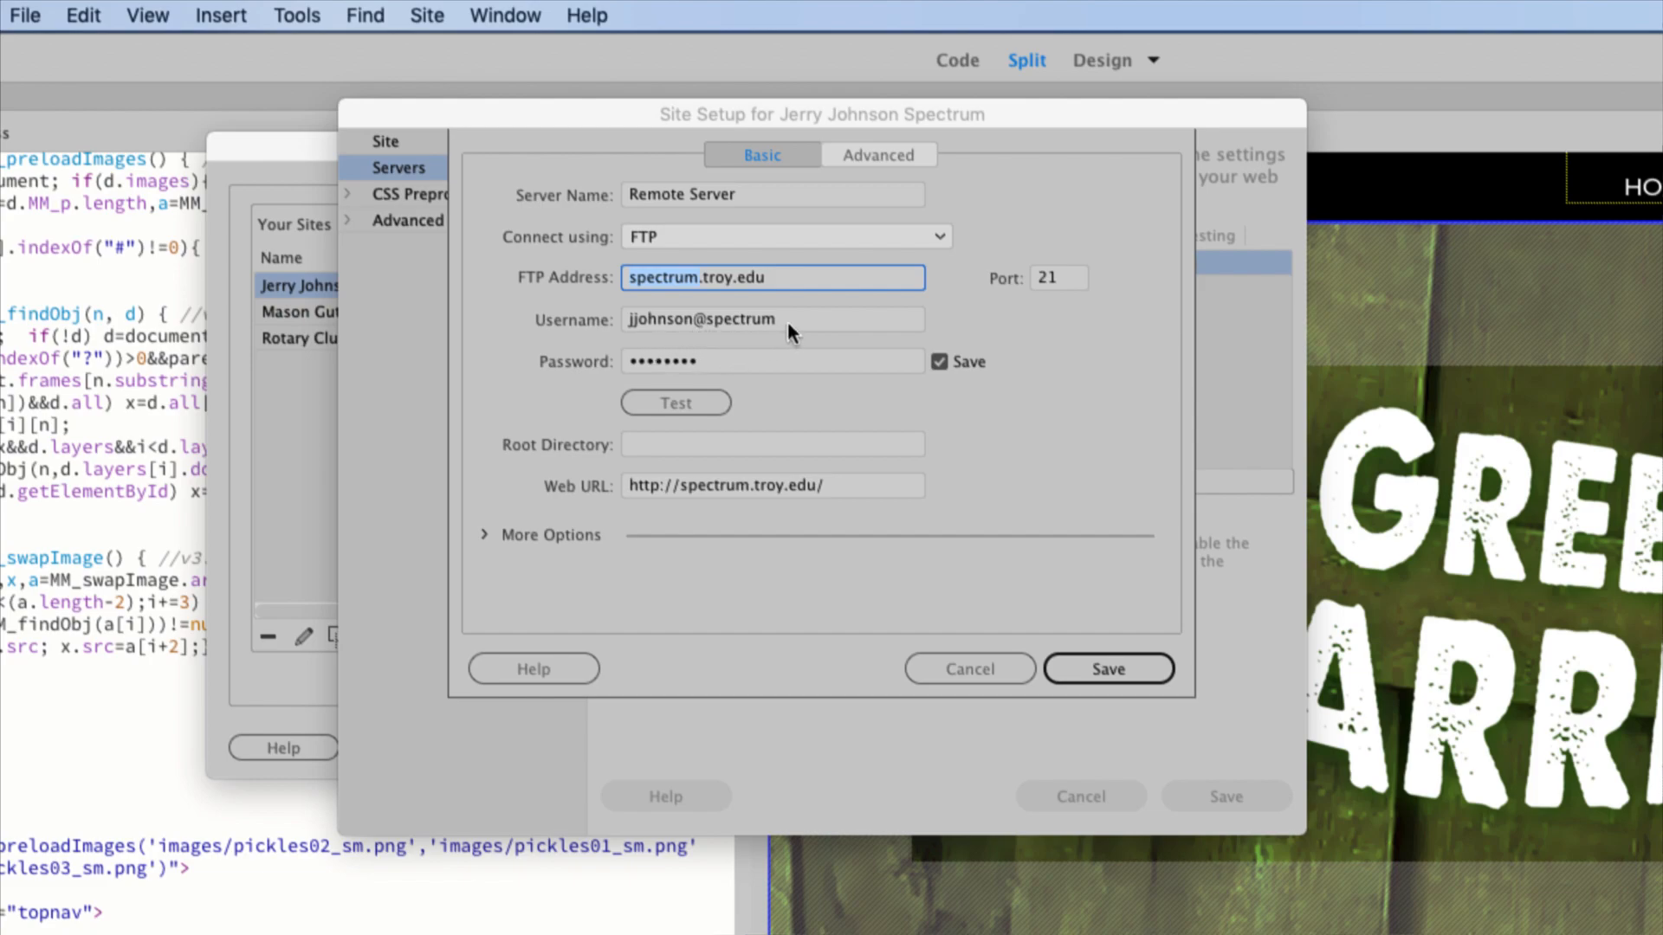
# - Test the remote server connection, then save the server and site settings and close the site manager
pyautogui.click(705, 401)
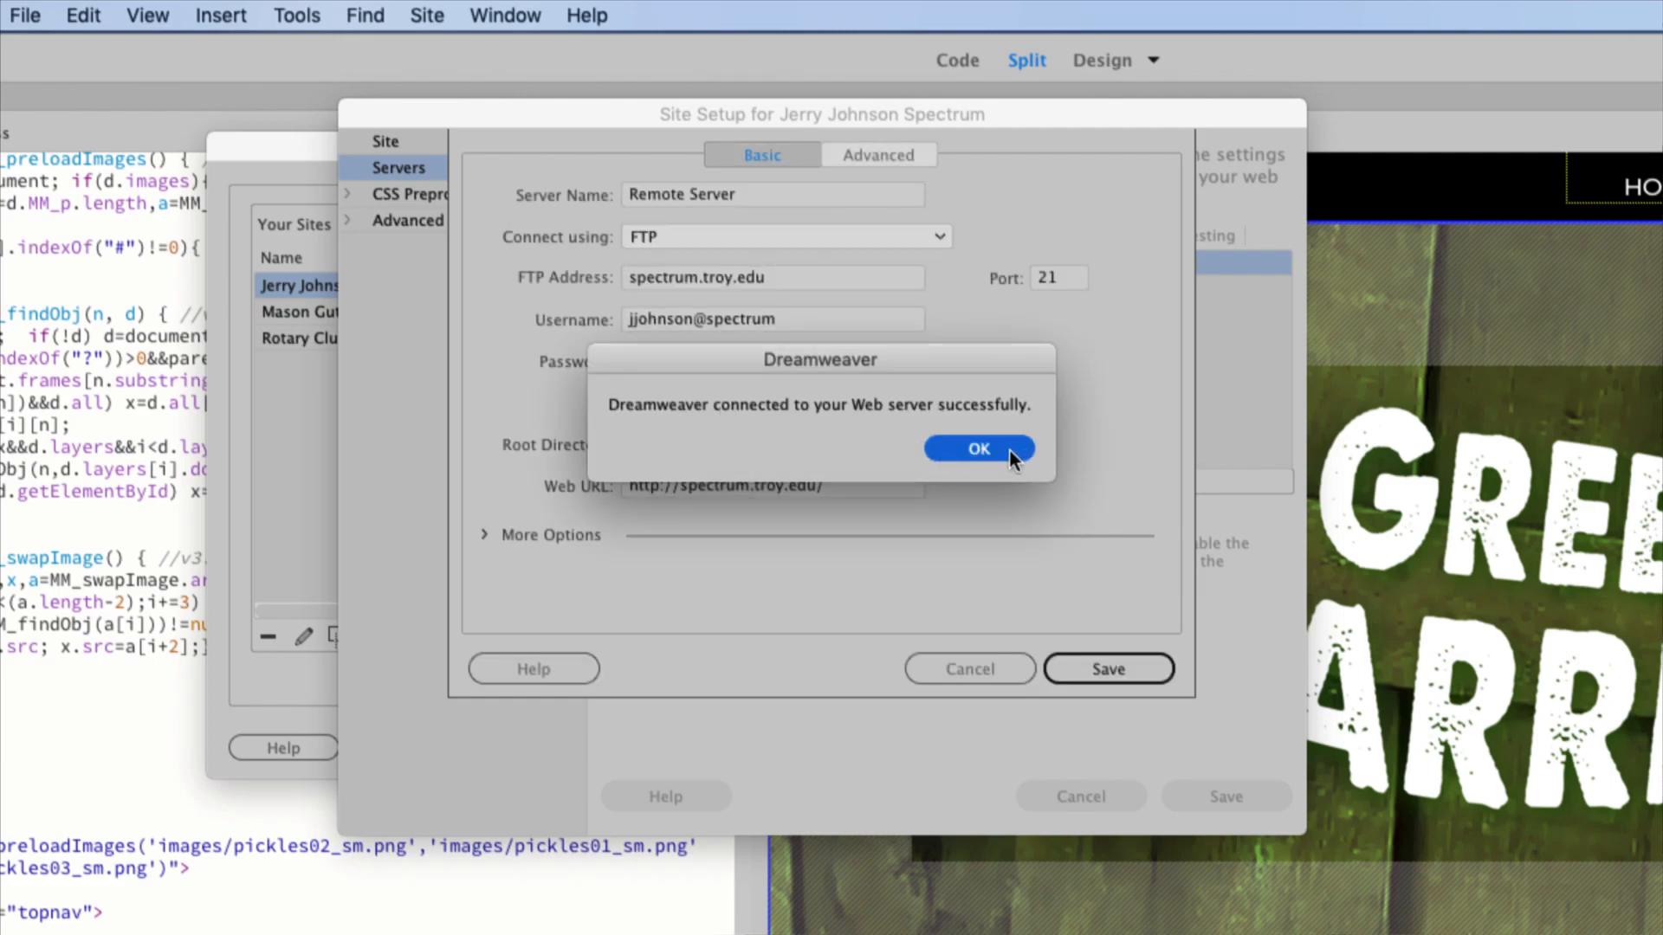
pyautogui.click(986, 444)
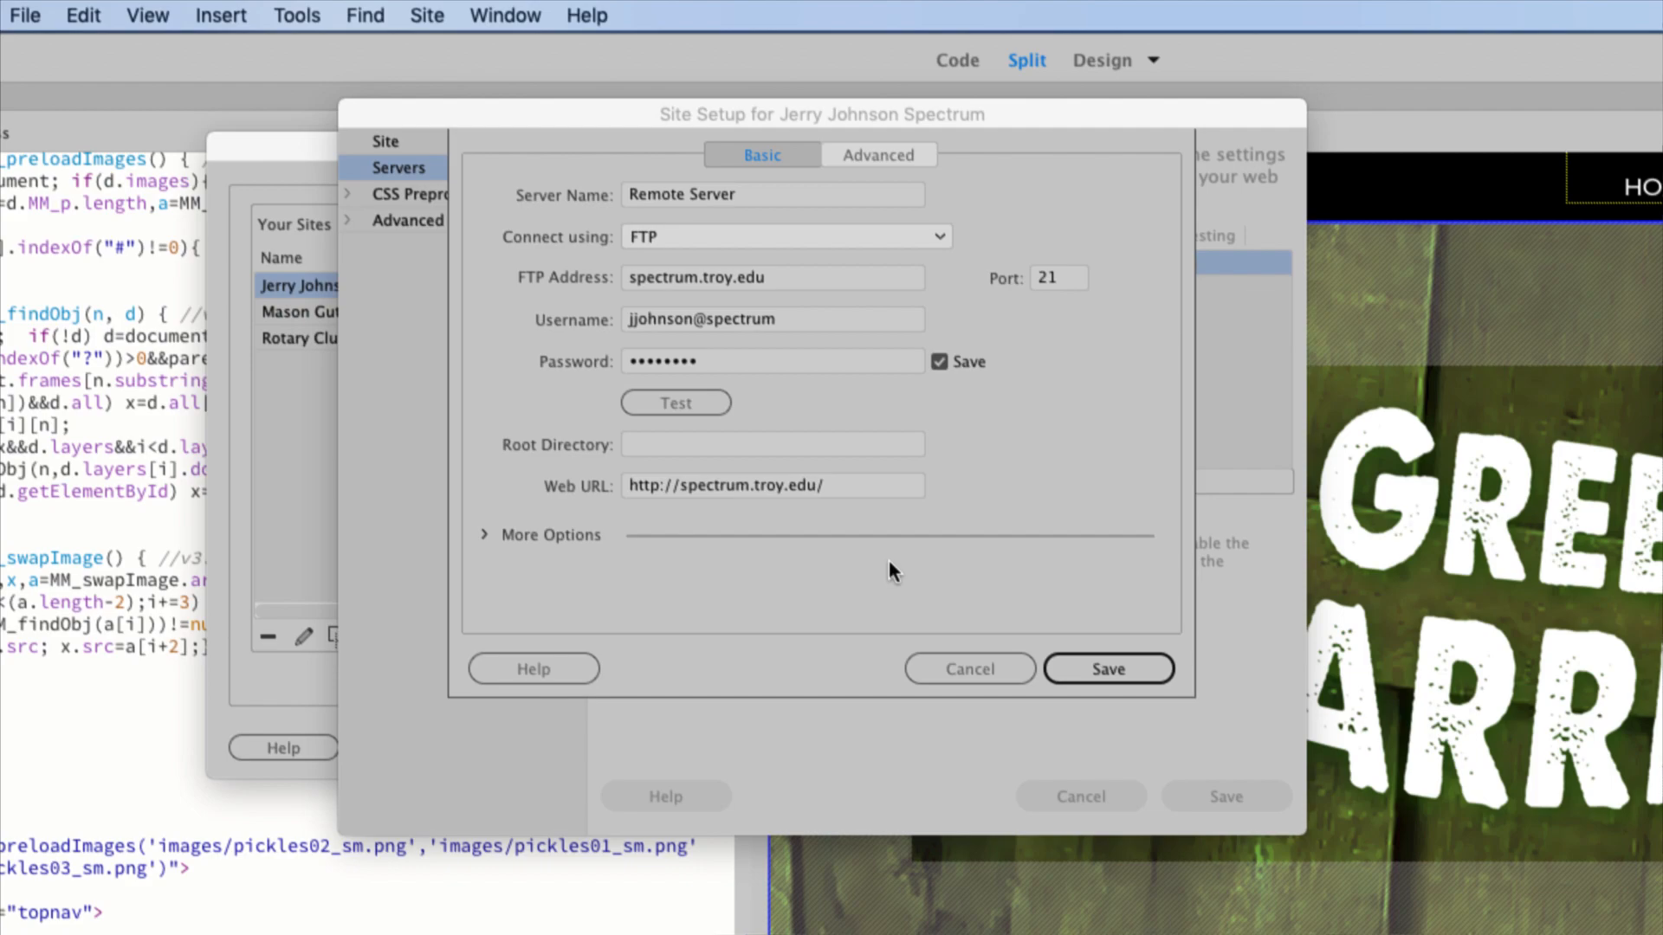
pyautogui.click(1101, 665)
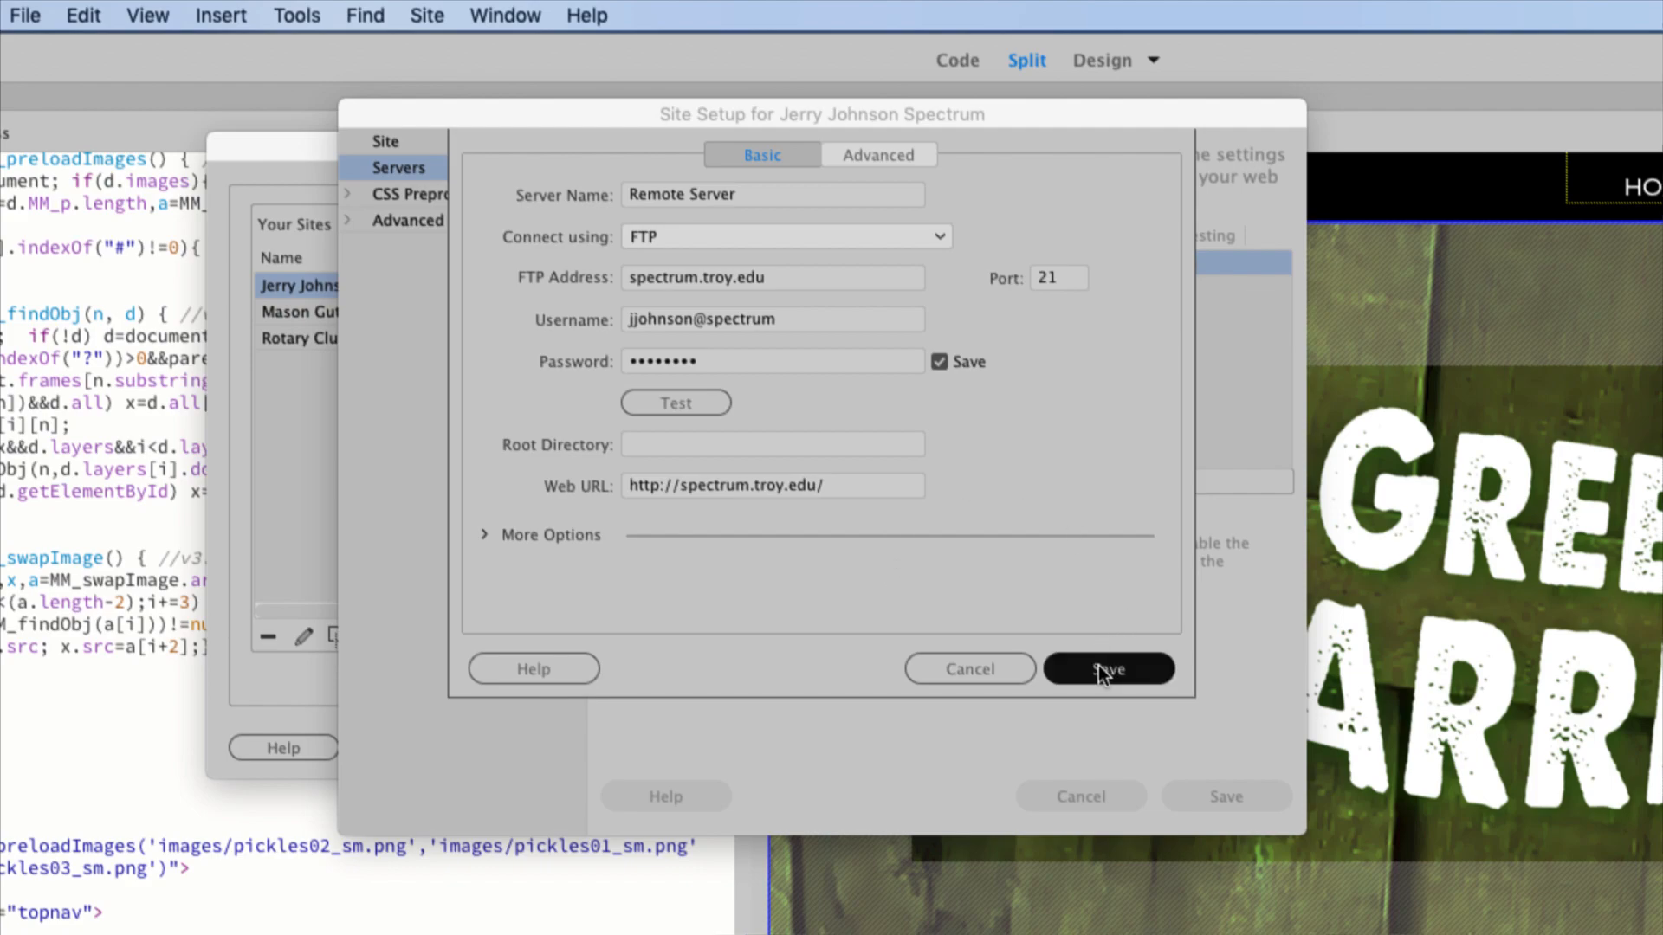
pyautogui.click(1098, 667)
pyautogui.click(1263, 794)
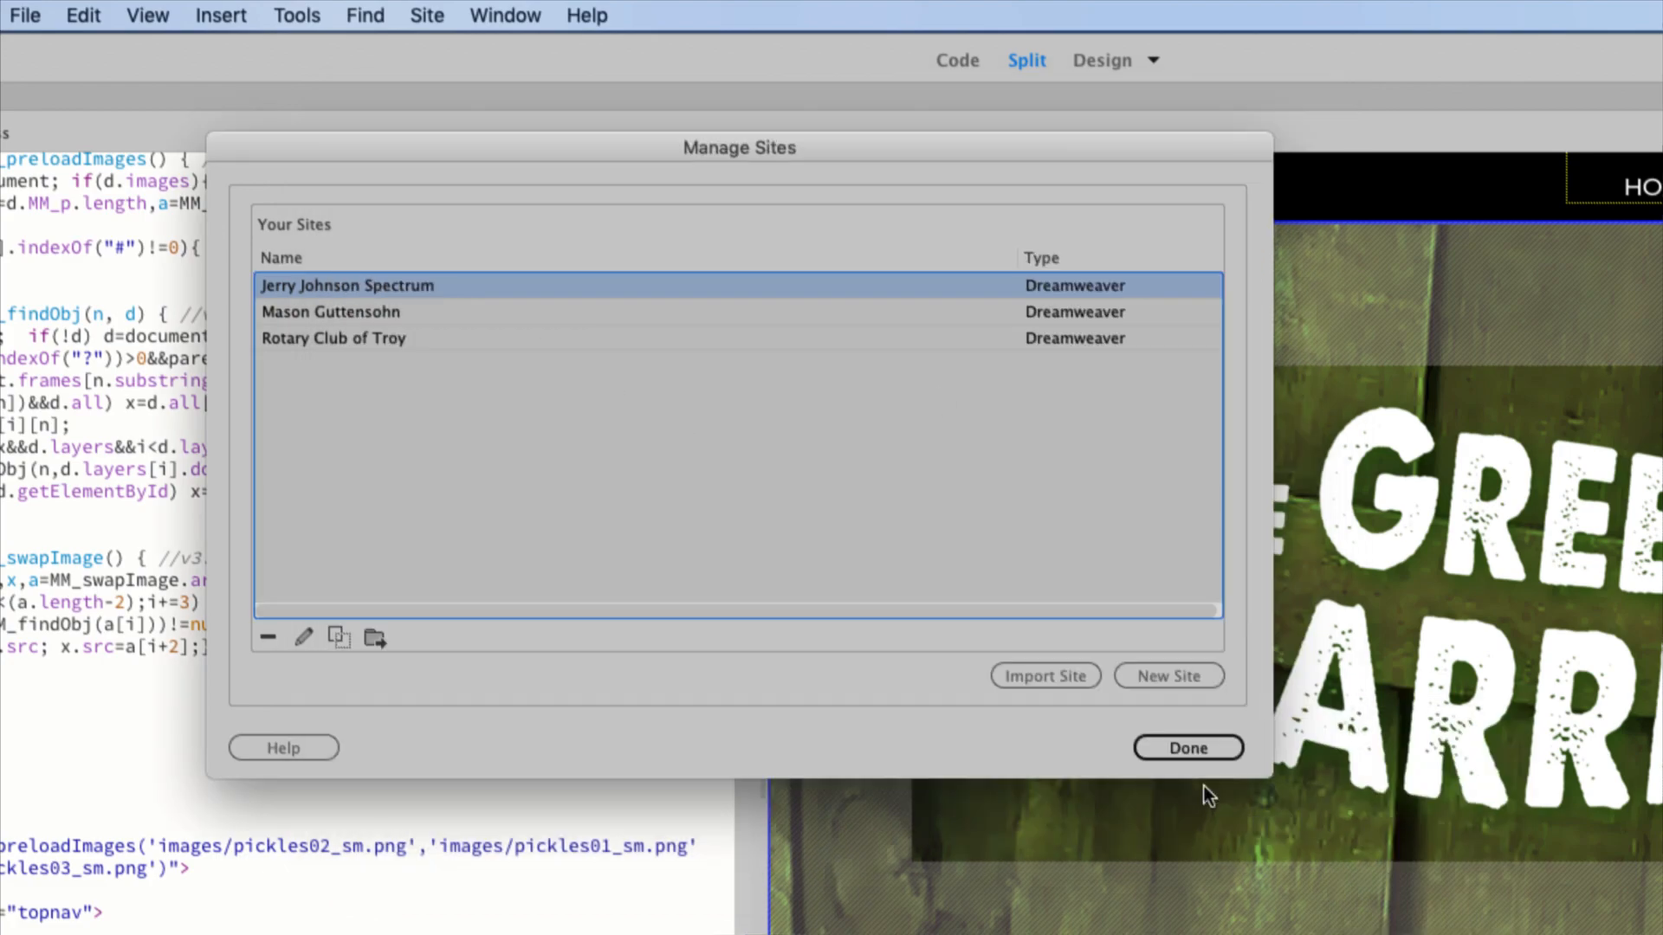
pyautogui.click(1204, 743)
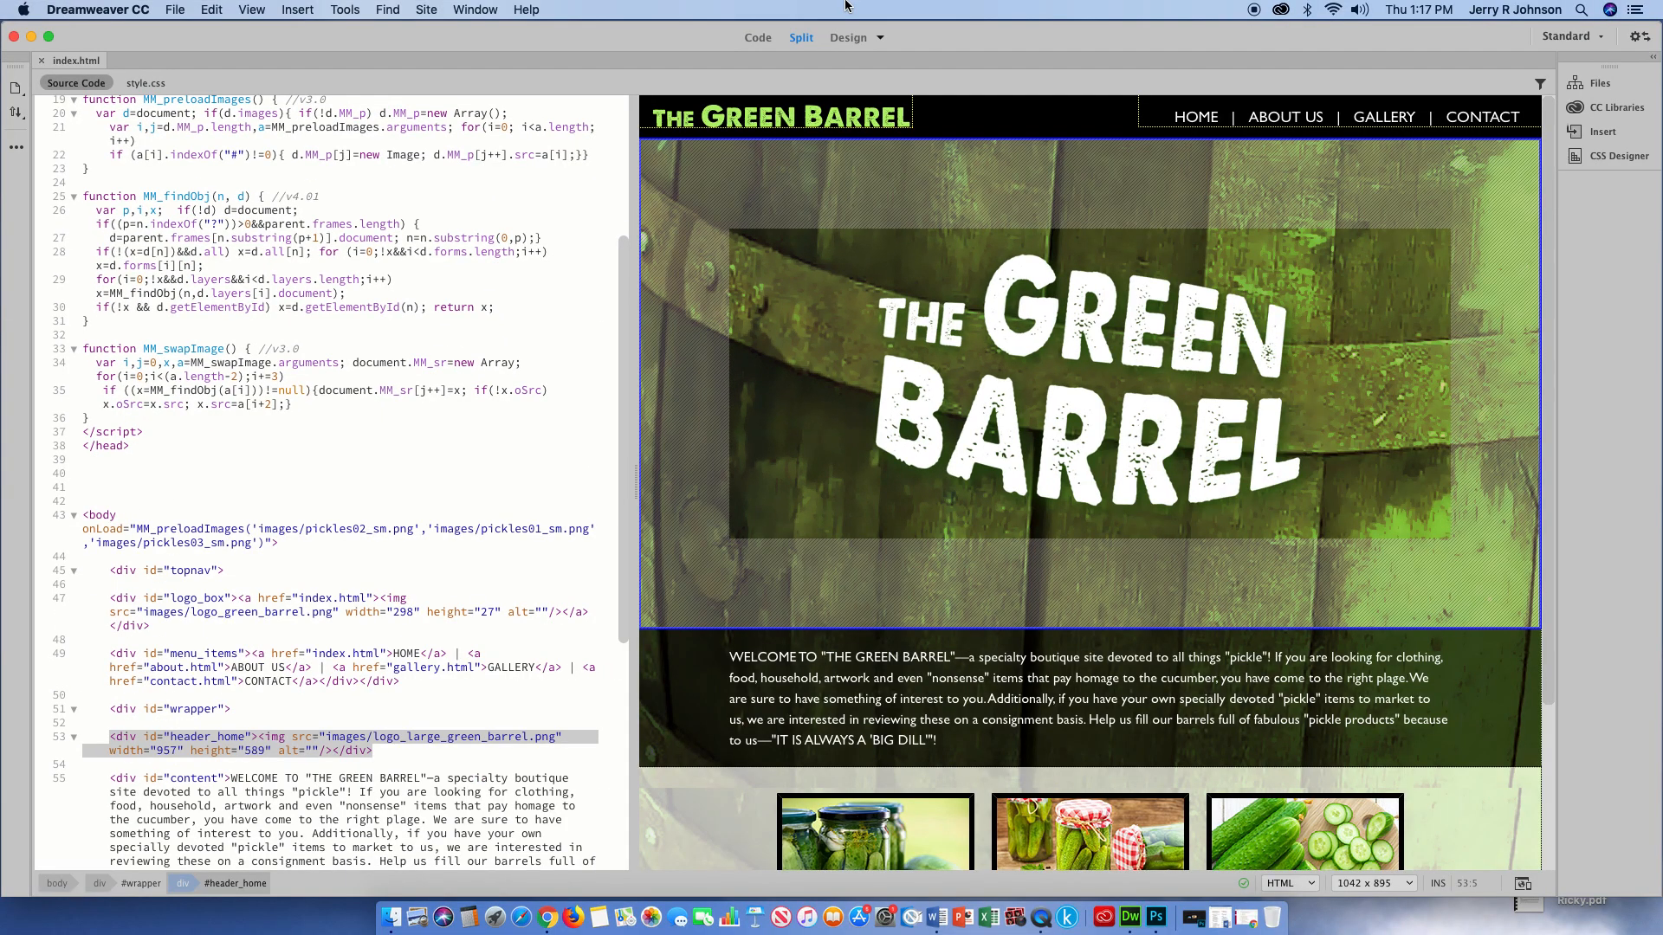
# - Display the site's files in an expanded Files window with the remote server and local files side by side
pyautogui.click(468, 8)
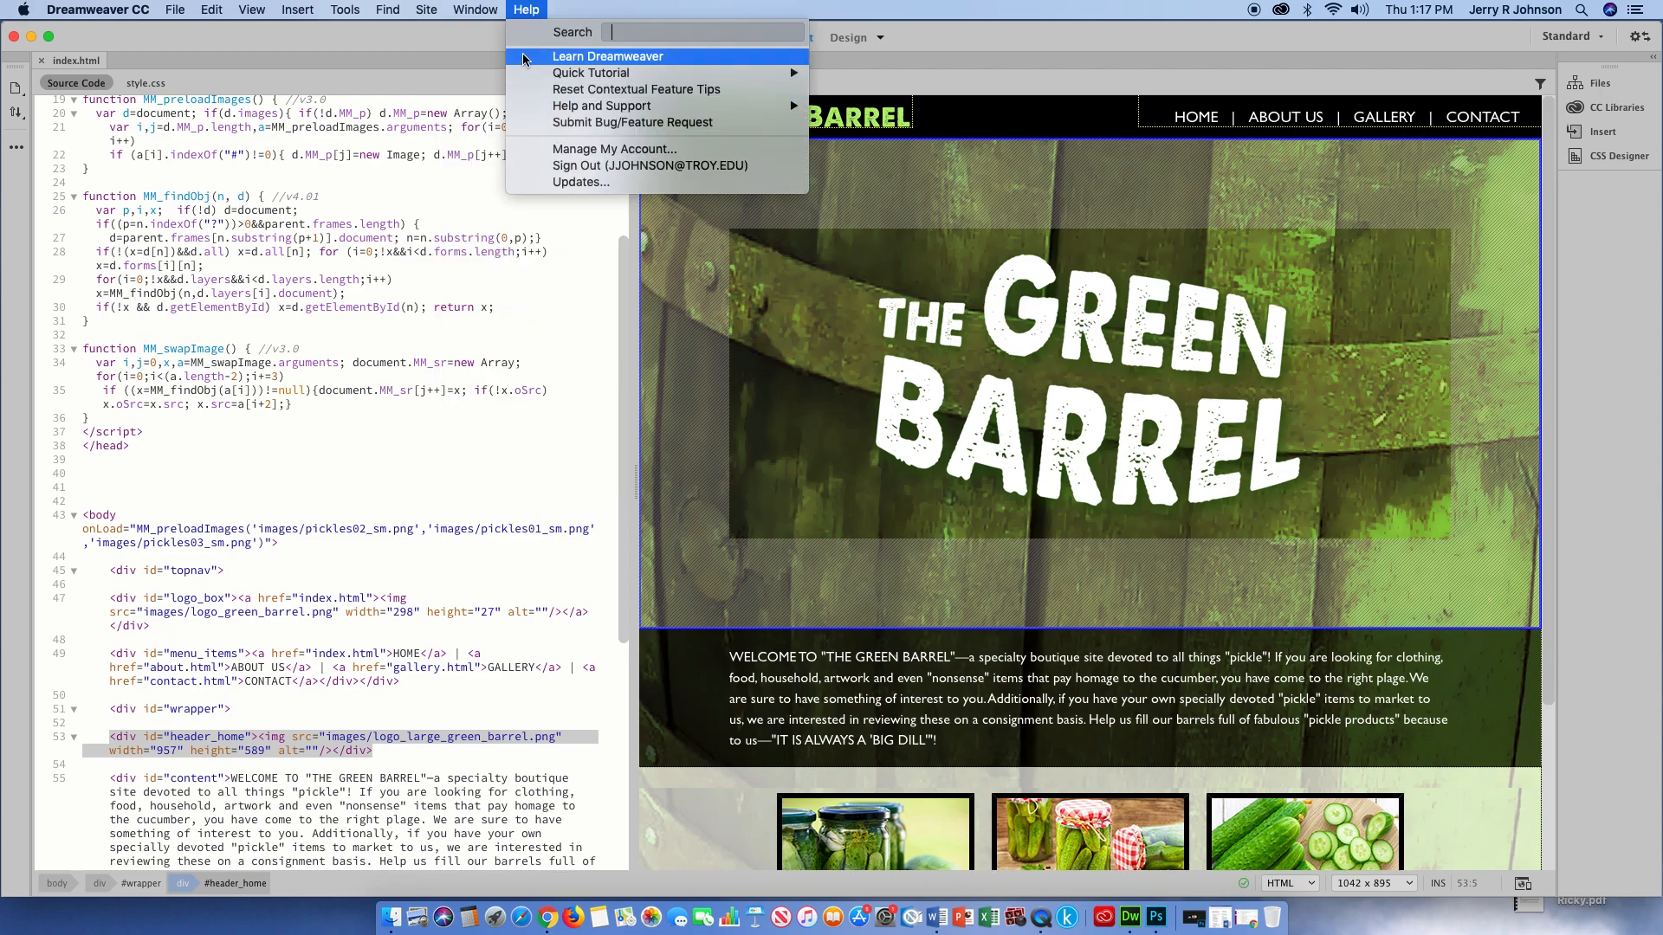
pyautogui.click(520, 271)
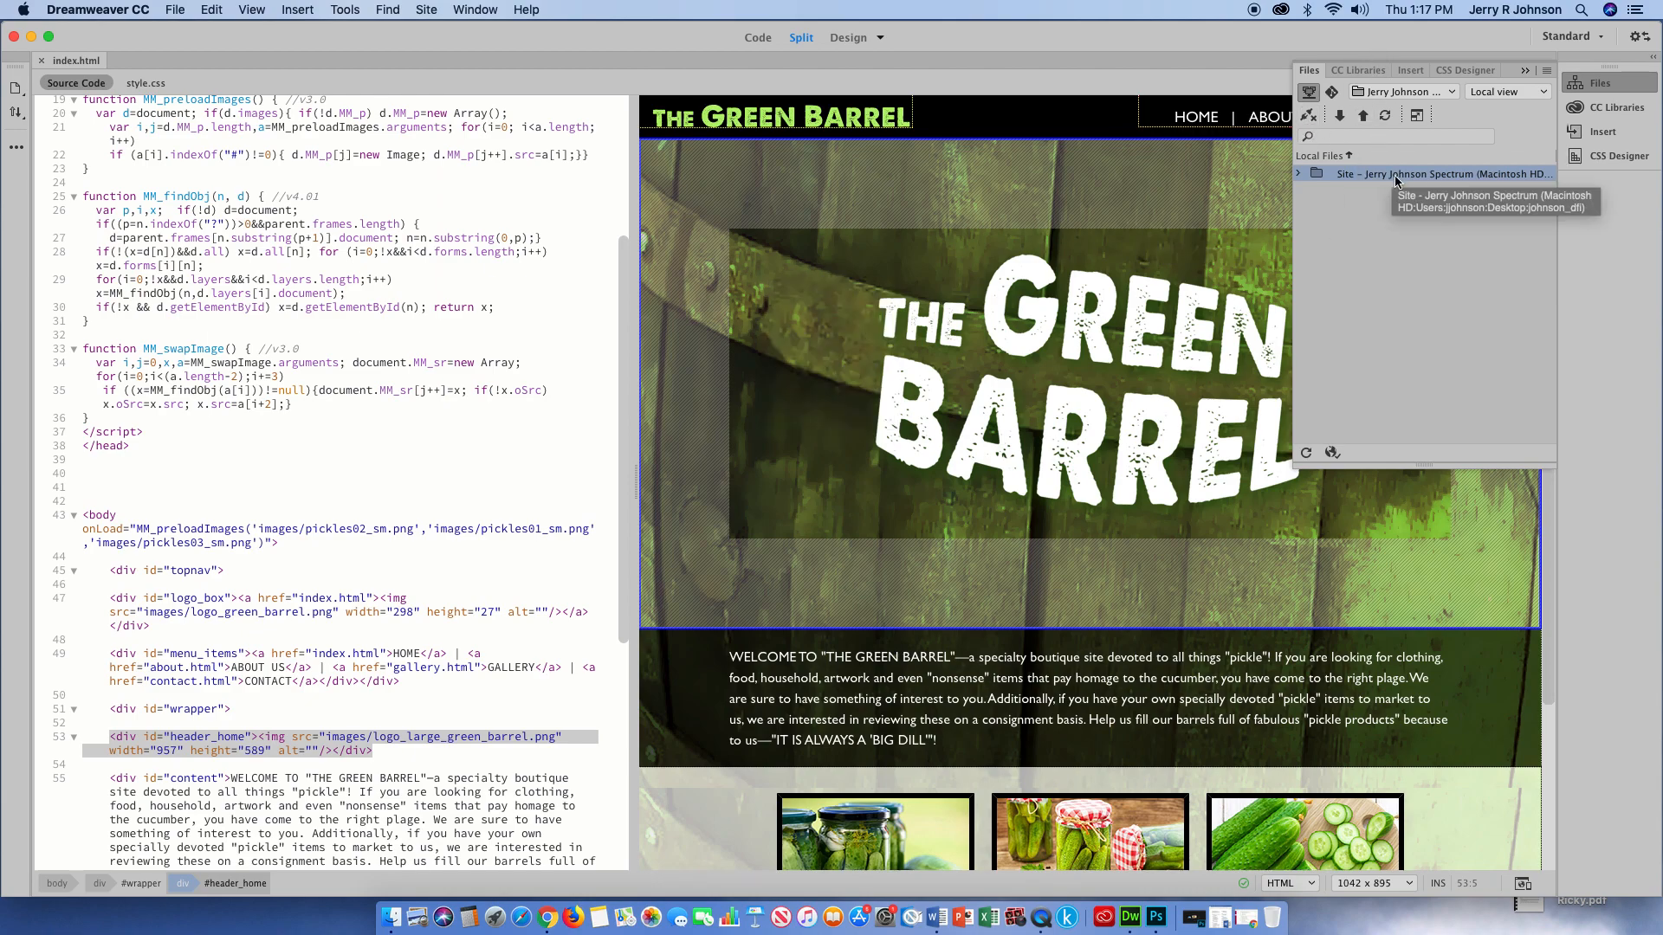
pyautogui.moveTo(1293, 248); pyautogui.dragTo(580, 250)
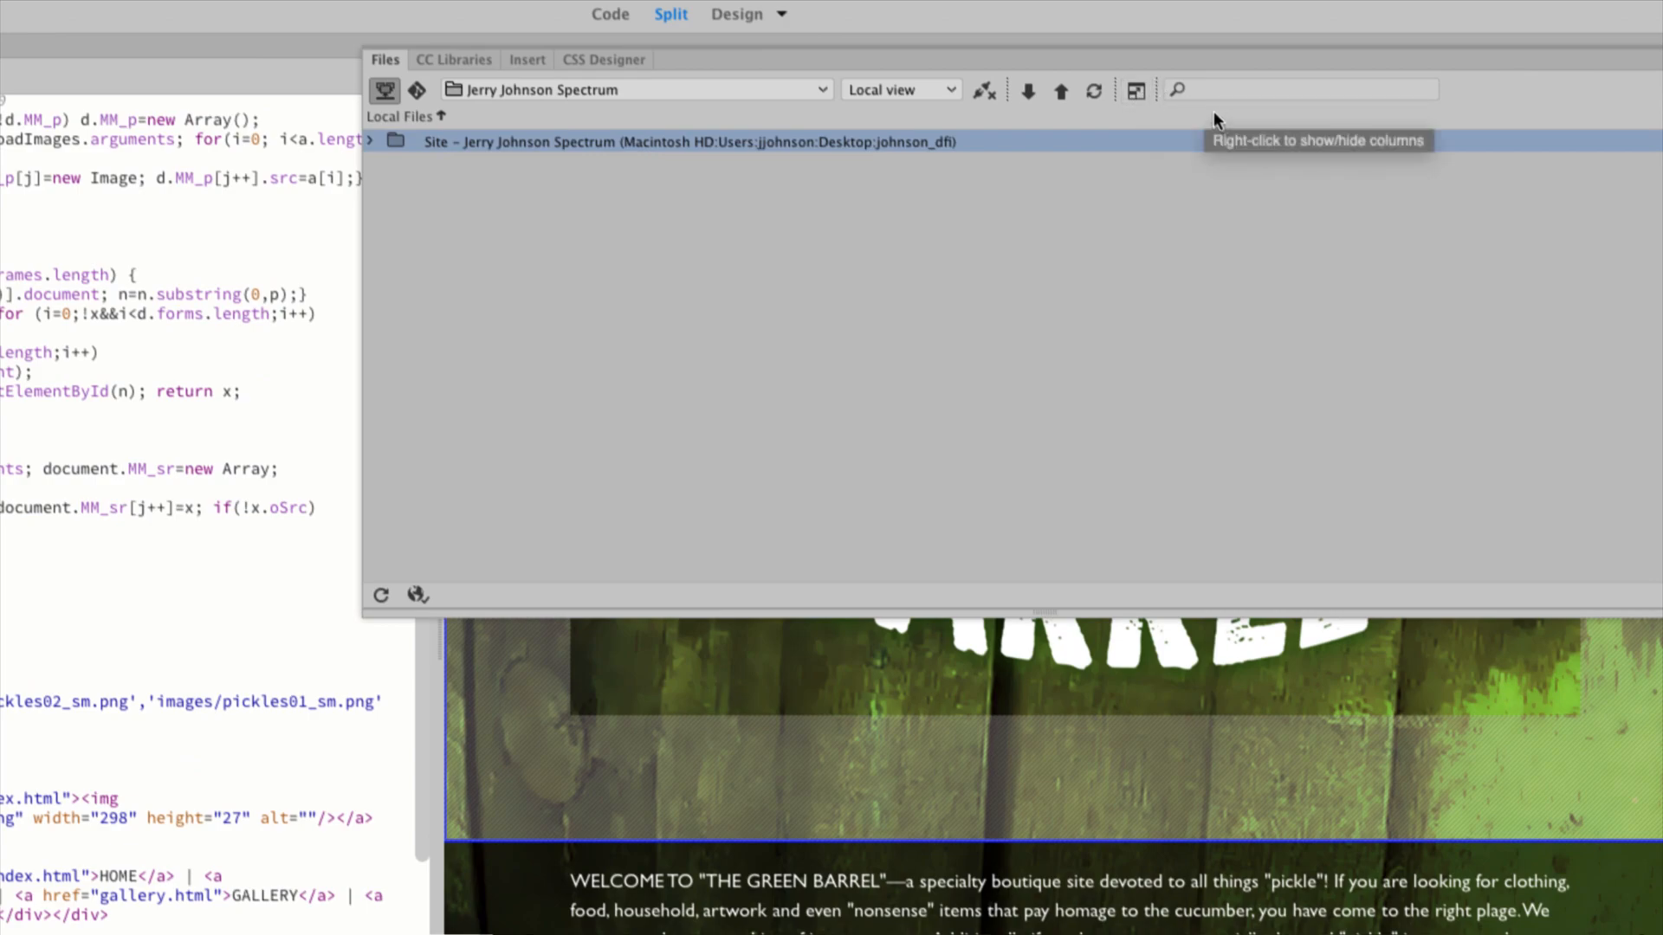
pyautogui.click(1136, 89)
pyautogui.moveTo(761, 299); pyautogui.dragTo(809, 96)
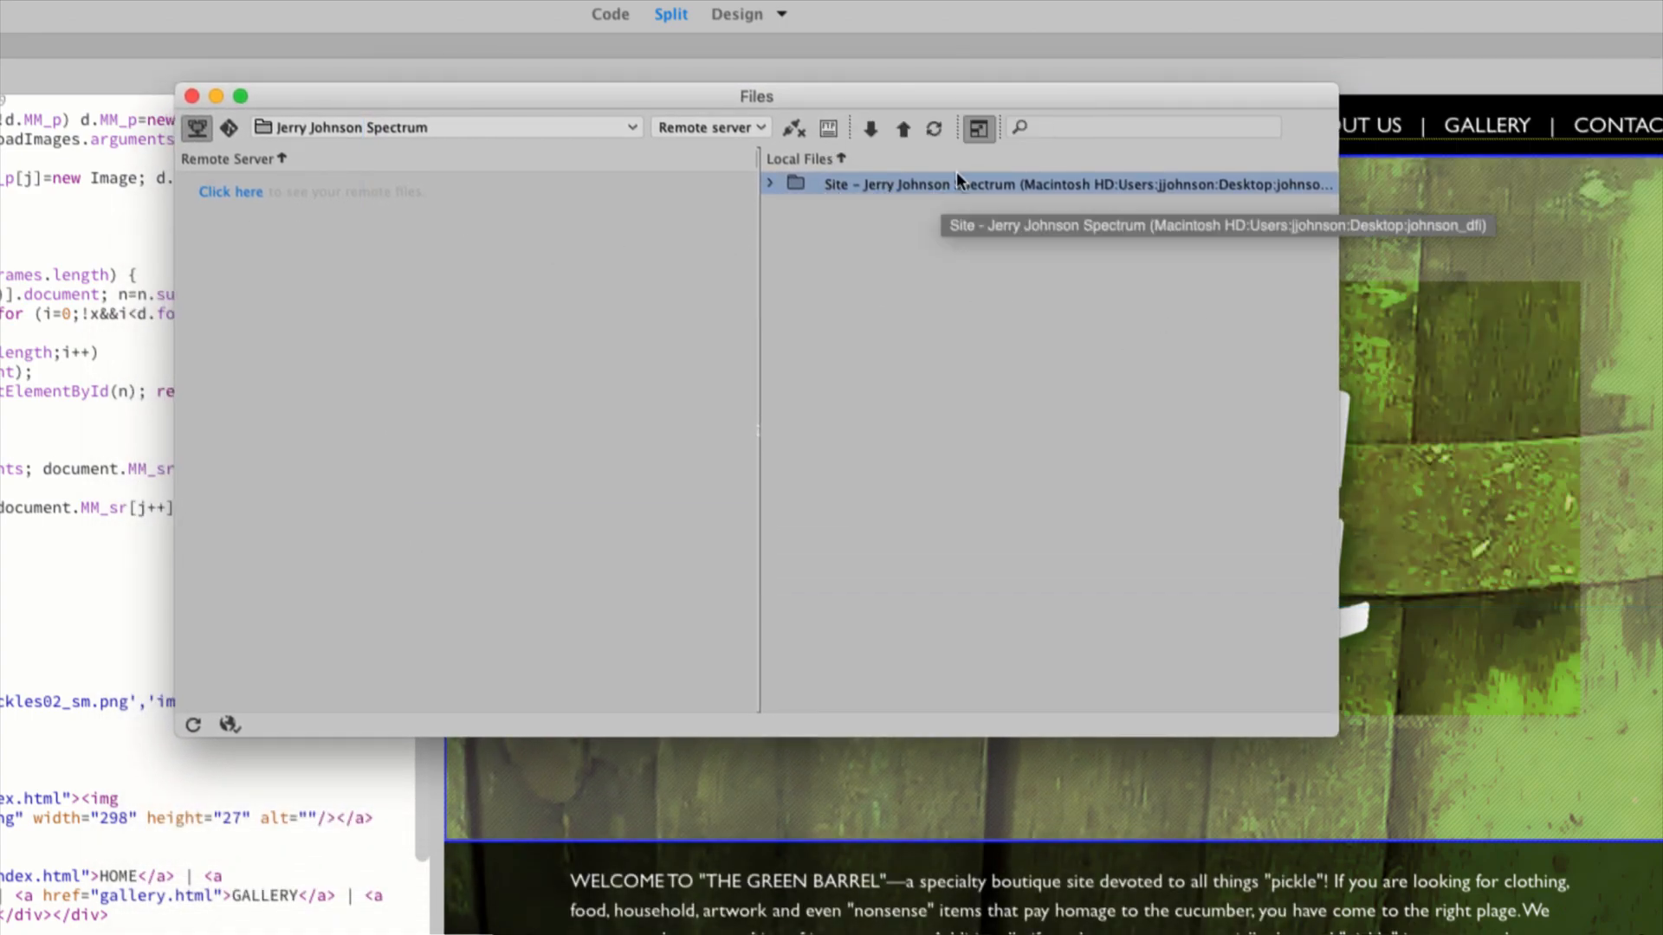
# - Expand the local site folder and connect to the remote server to list its files
pyautogui.click(771, 185)
pyautogui.click(771, 185)
pyautogui.click(771, 185)
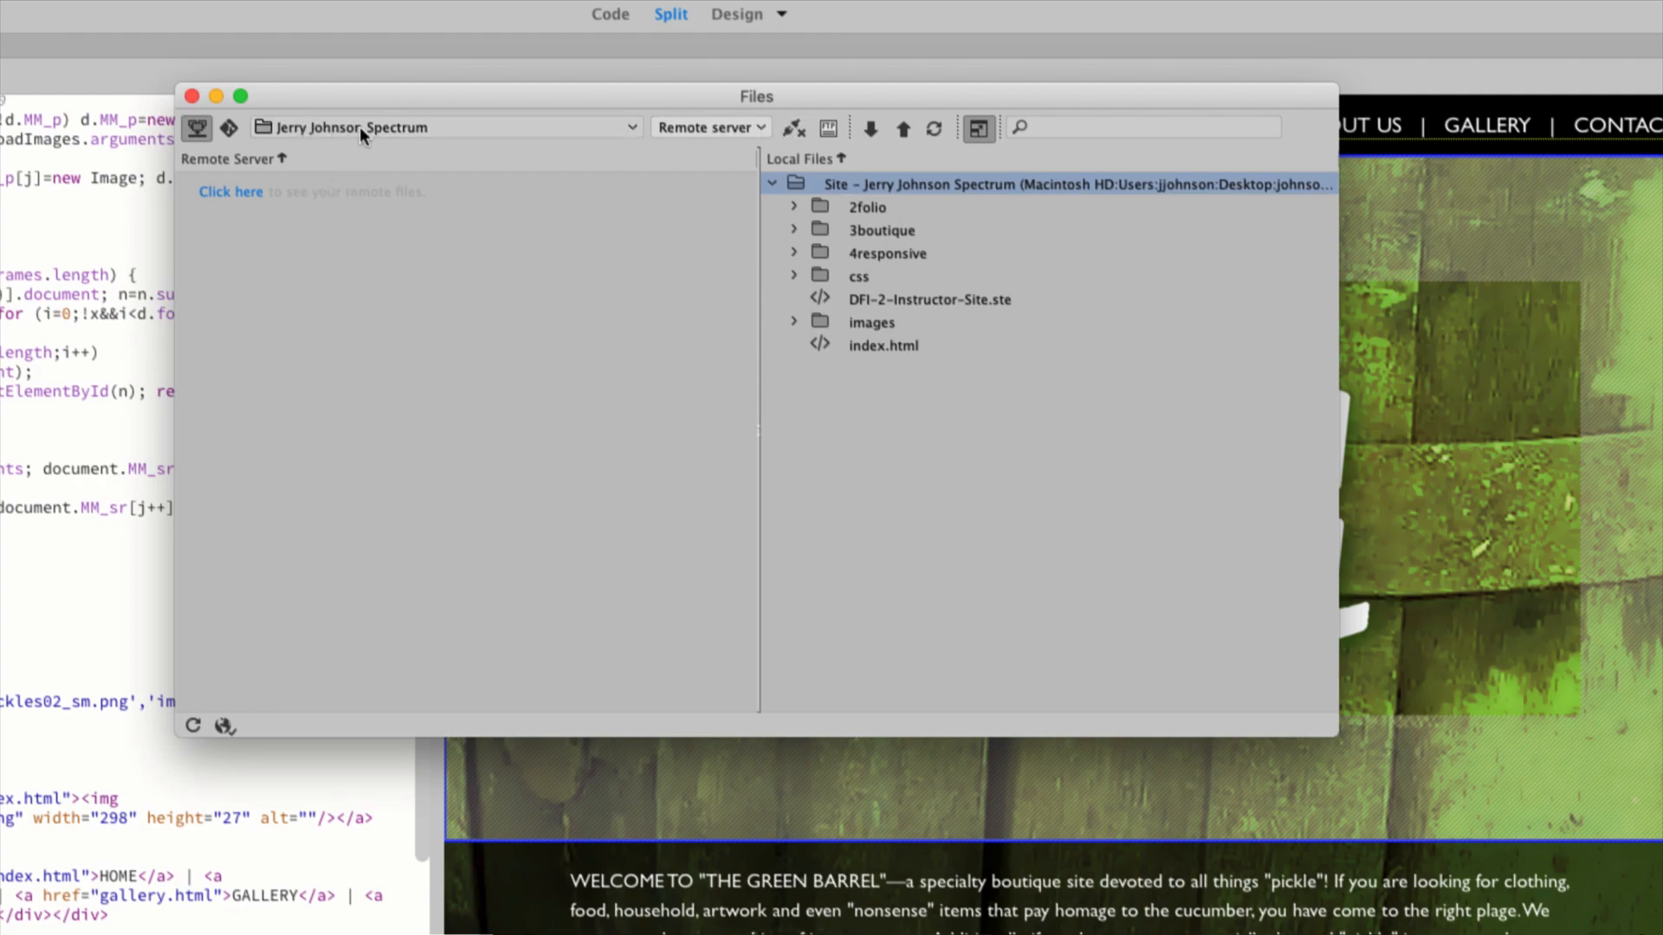
pyautogui.click(792, 128)
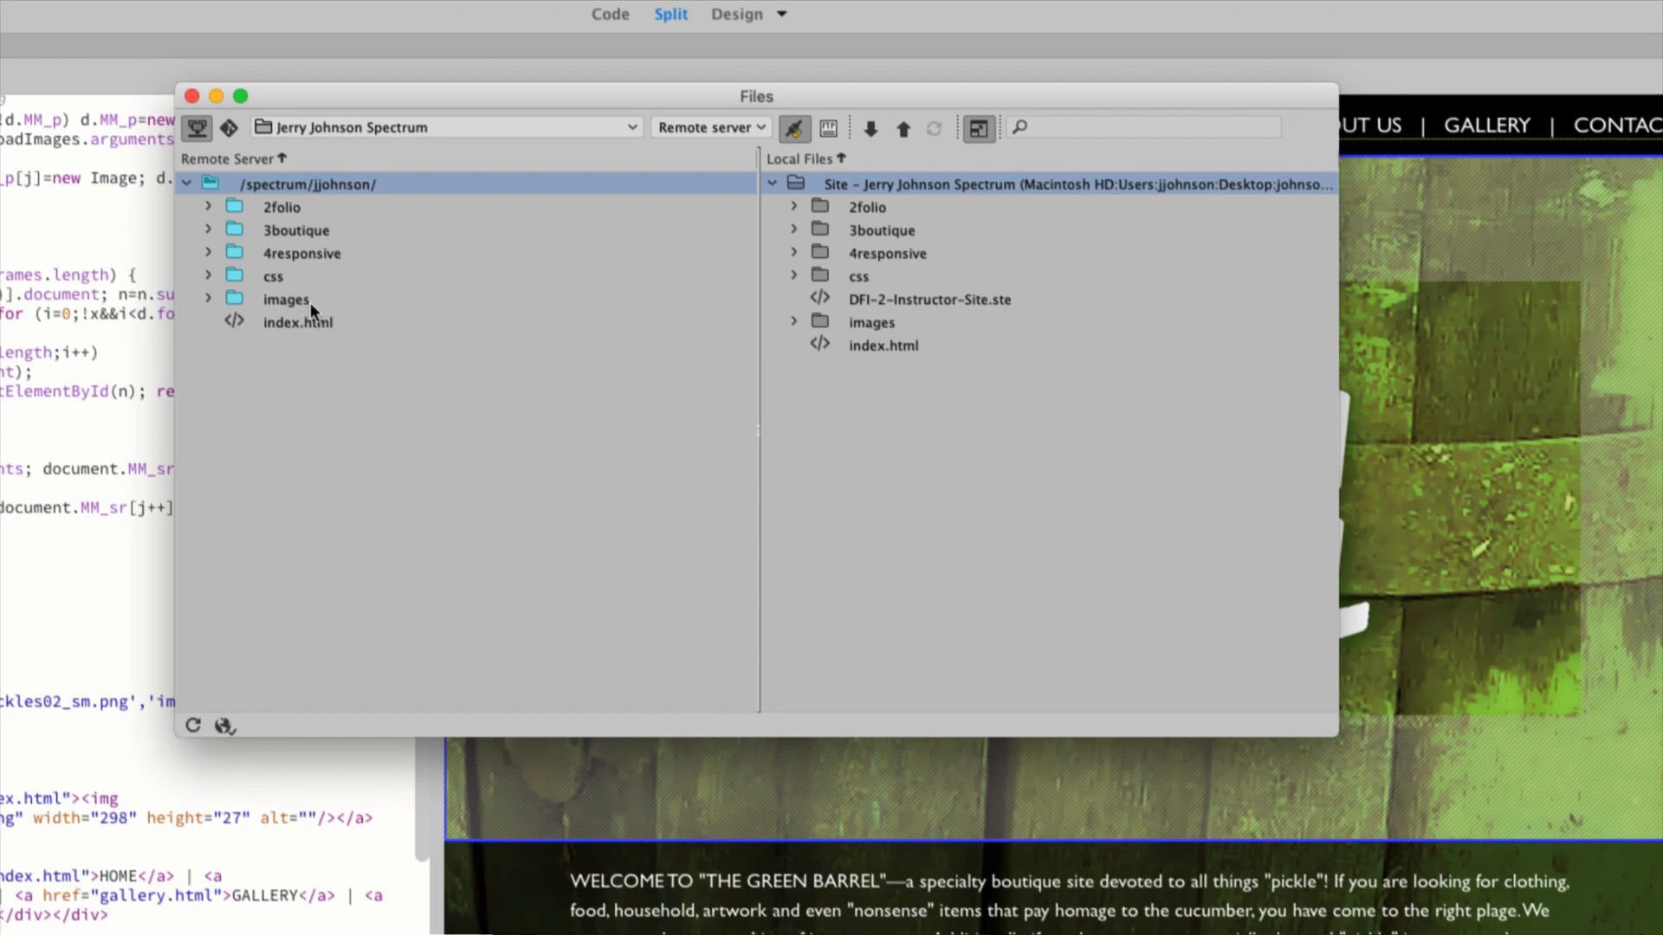
# - Look inside the 3boutique folder on the remote server and collapse it again
pyautogui.click(208, 228)
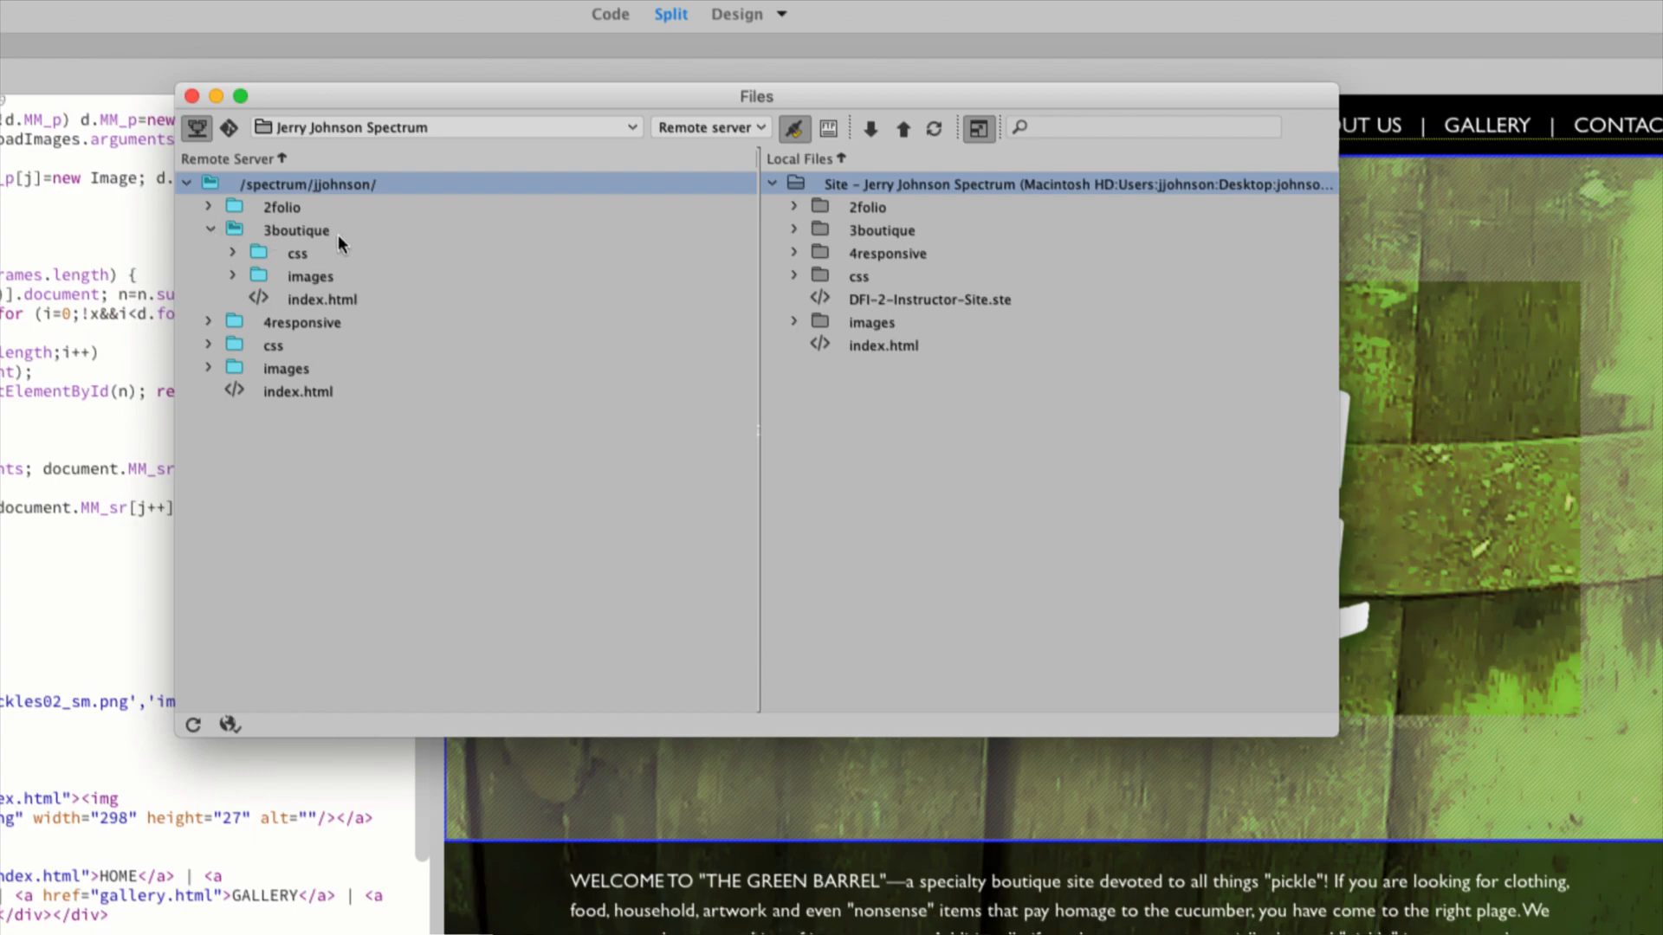
pyautogui.click(209, 229)
pyautogui.click(206, 228)
pyautogui.click(208, 229)
# - Delete the 3boutique folder from the remote server and confirm the deletion
pyautogui.click(232, 231)
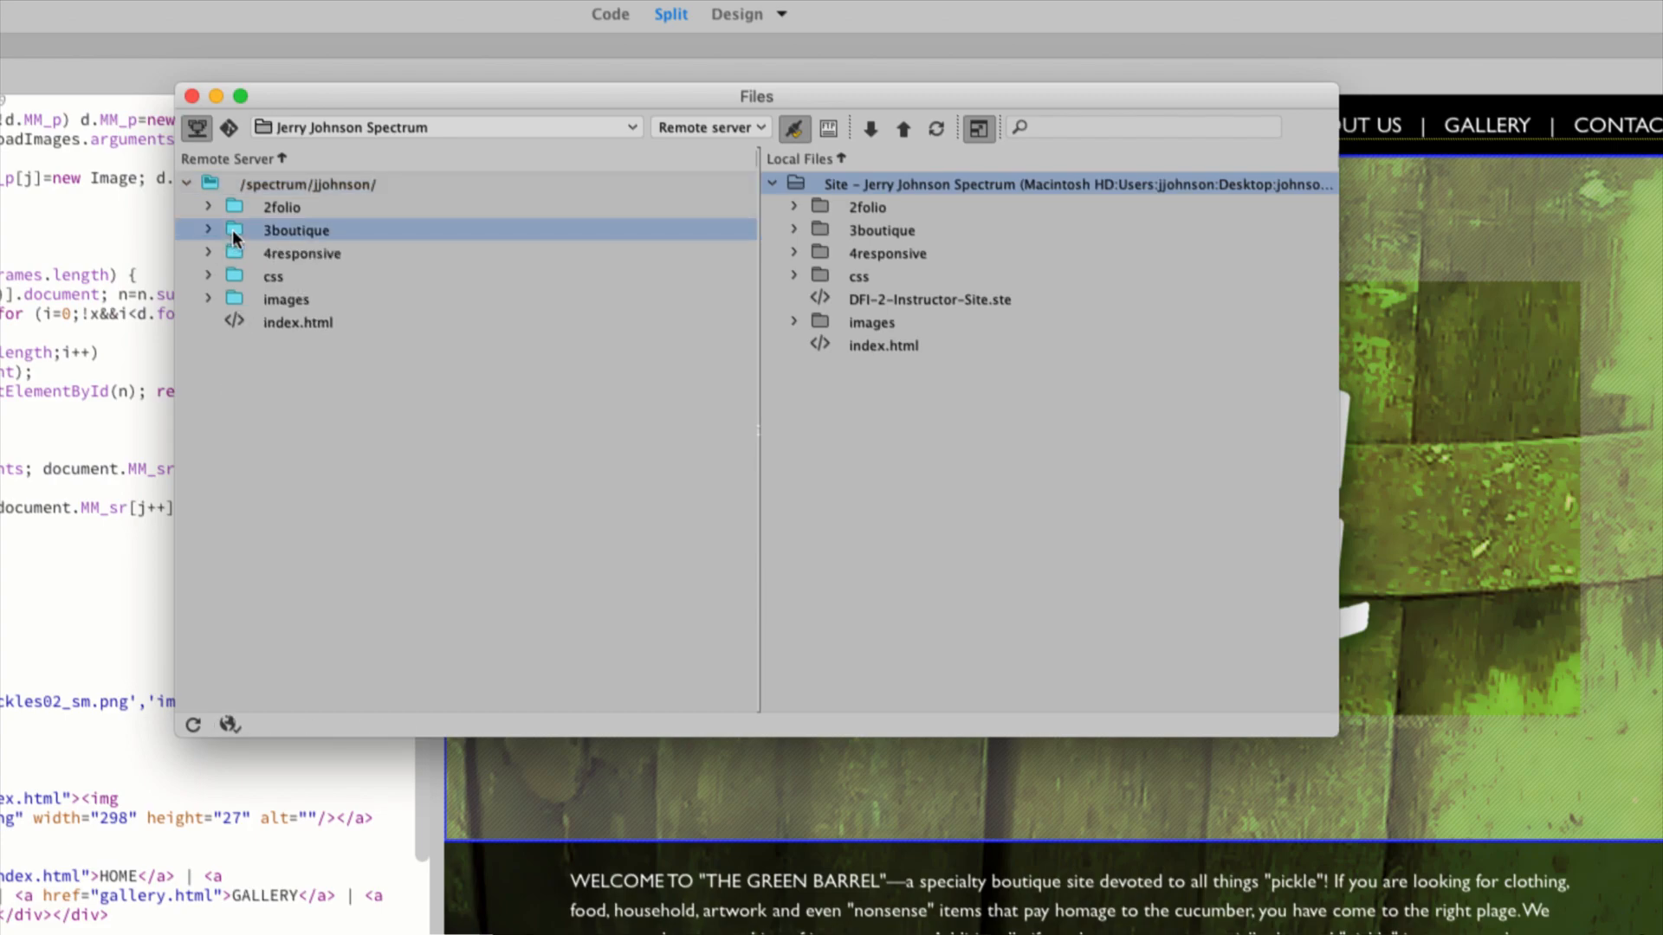
pyautogui.rightClick(232, 231)
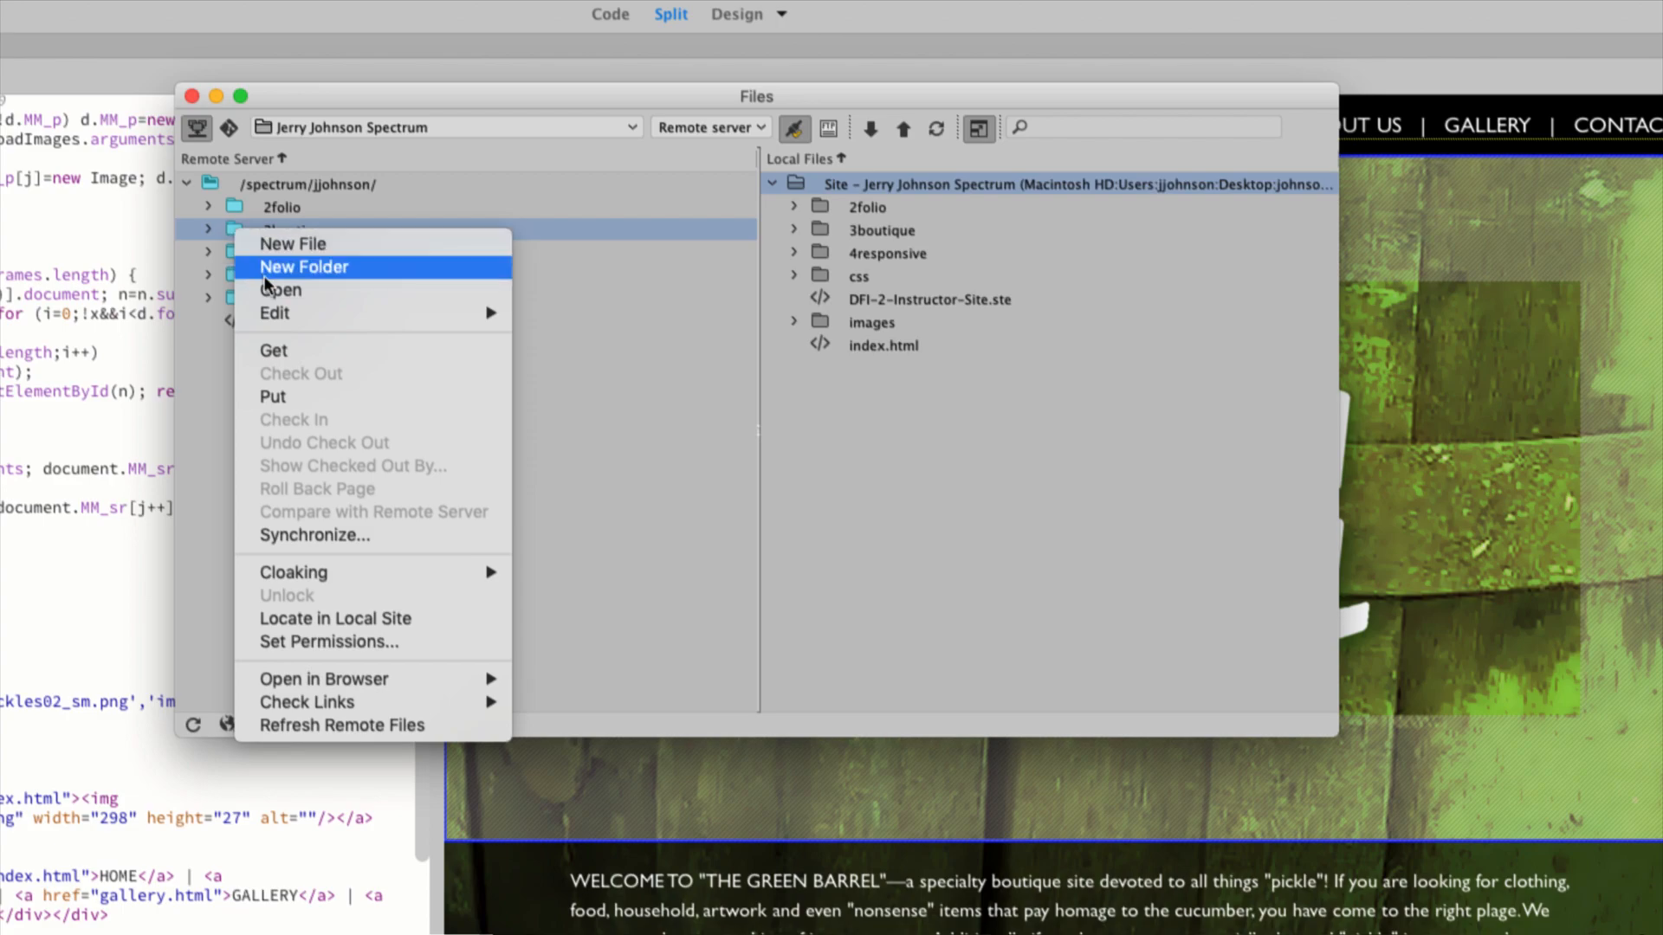
pyautogui.moveTo(457, 318)
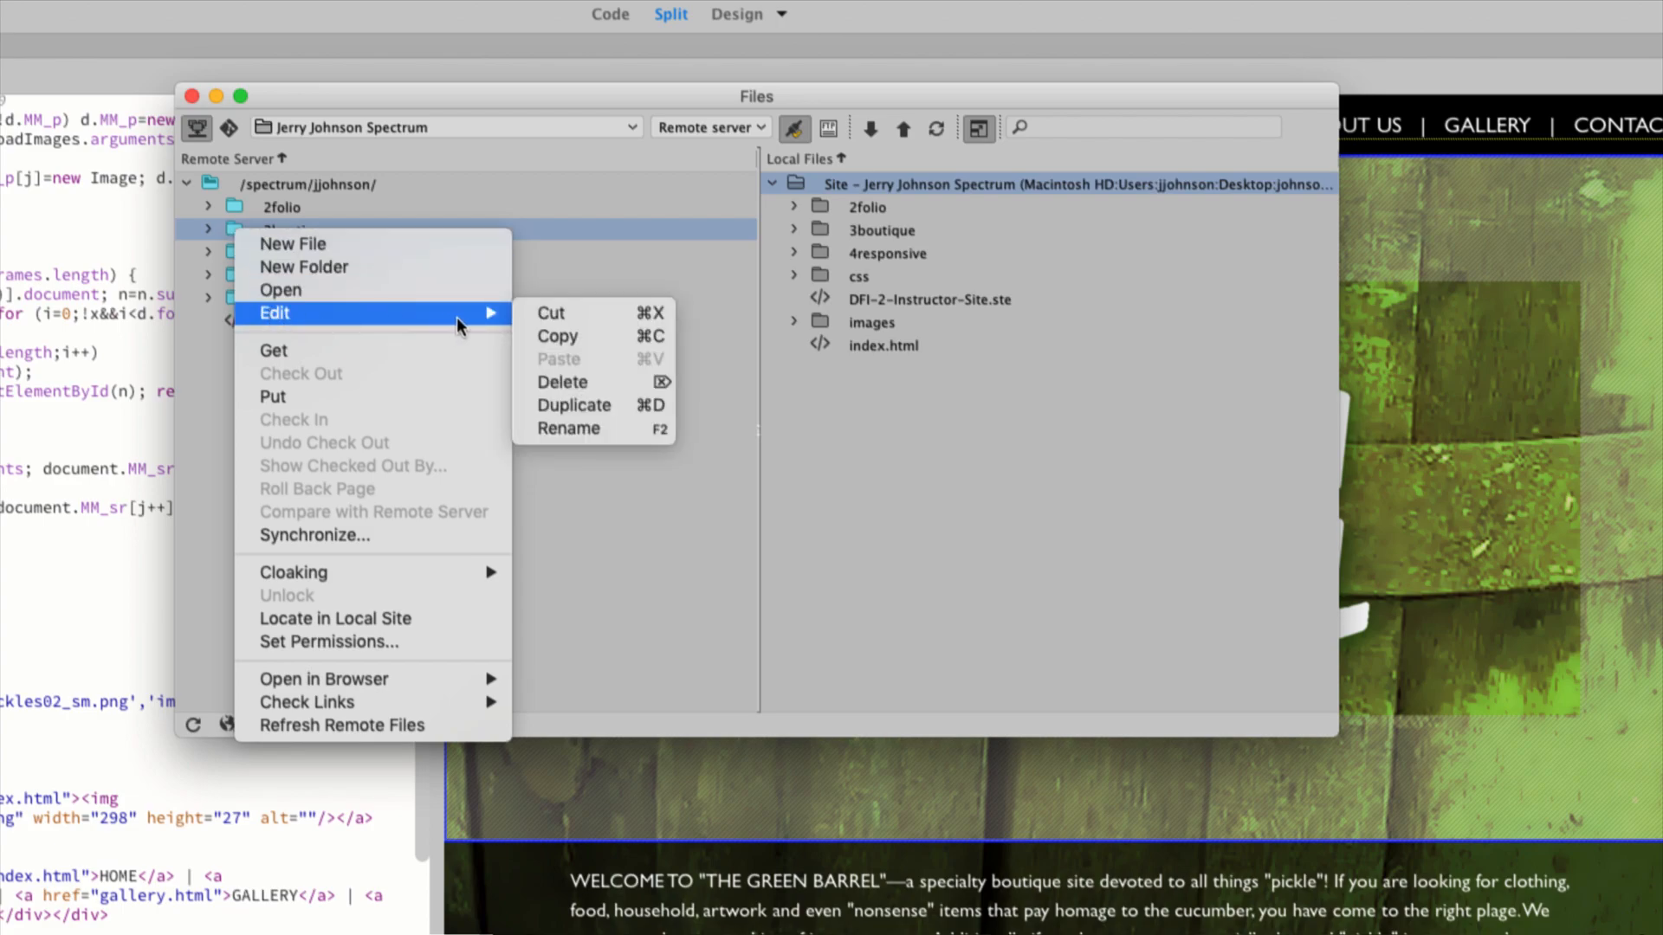
pyautogui.click(549, 382)
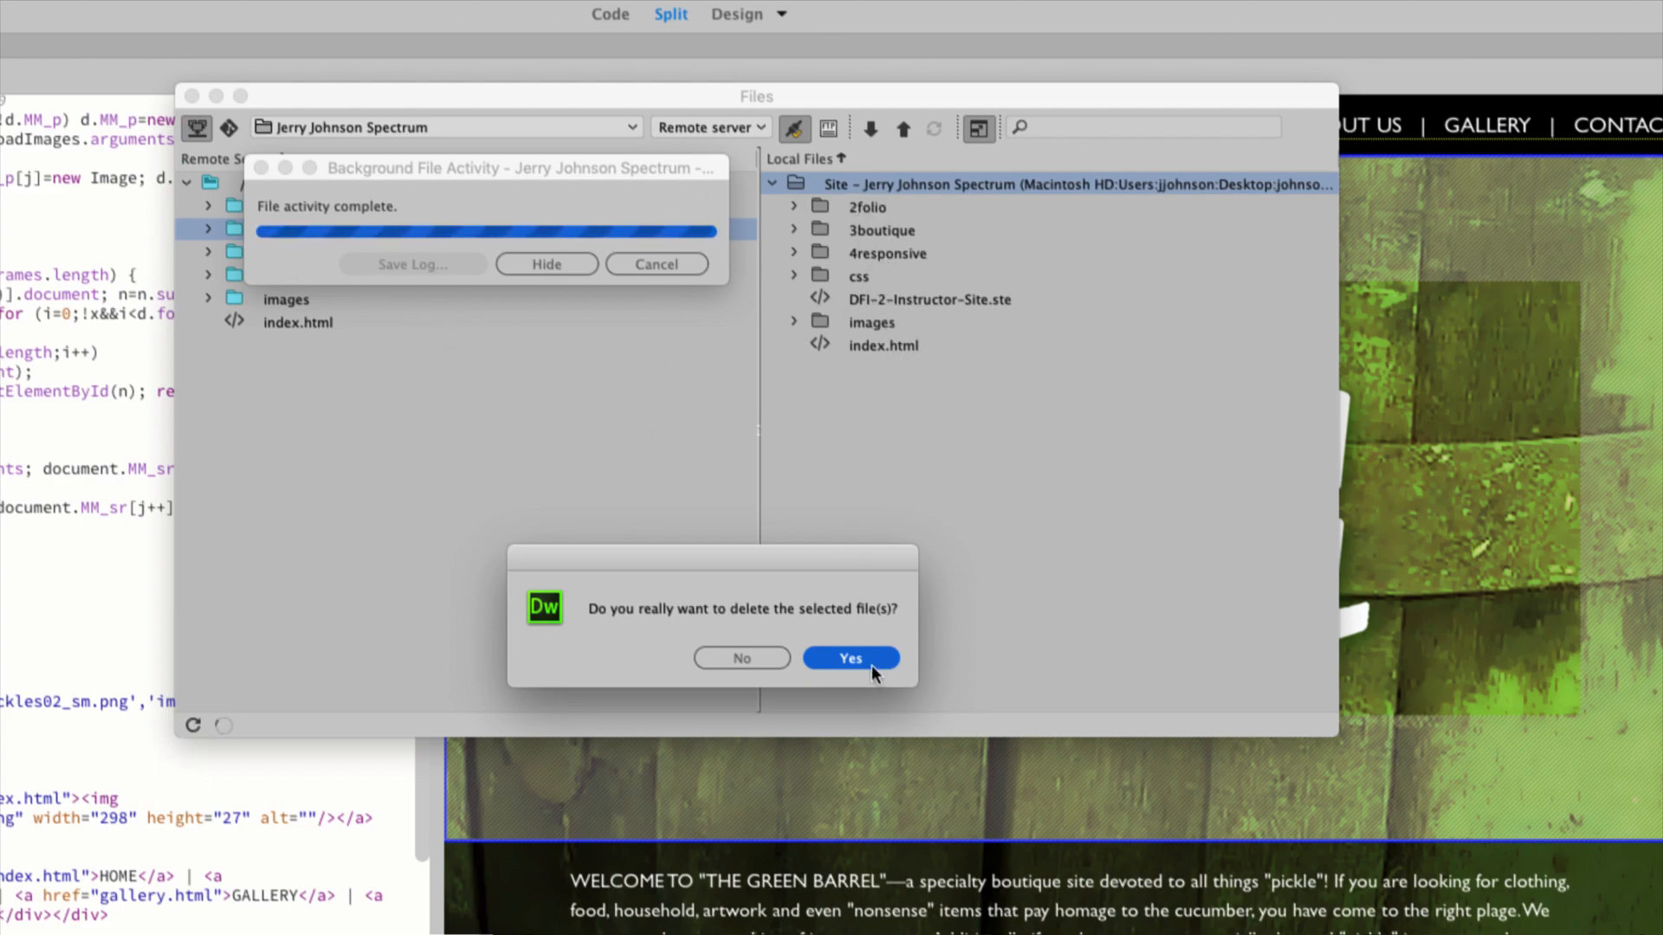
pyautogui.click(849, 658)
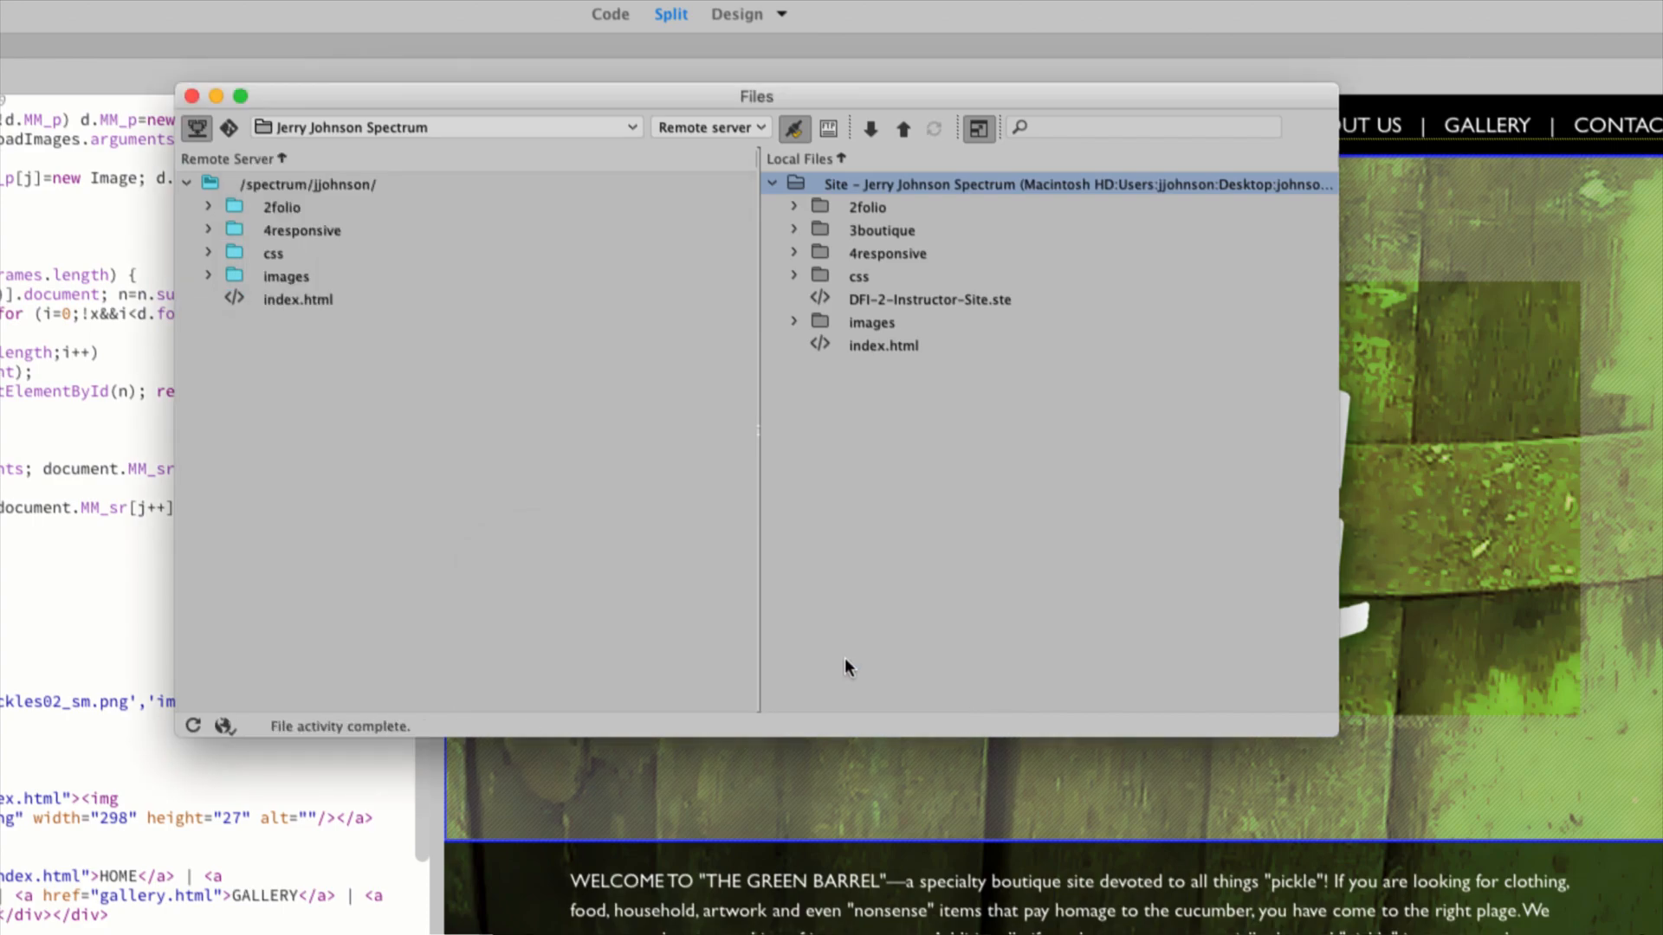
# - Upload the local 3boutique folder to the remote server's root folder without including dependent files
pyautogui.click(818, 229)
pyautogui.moveTo(823, 228); pyautogui.dragTo(210, 186)
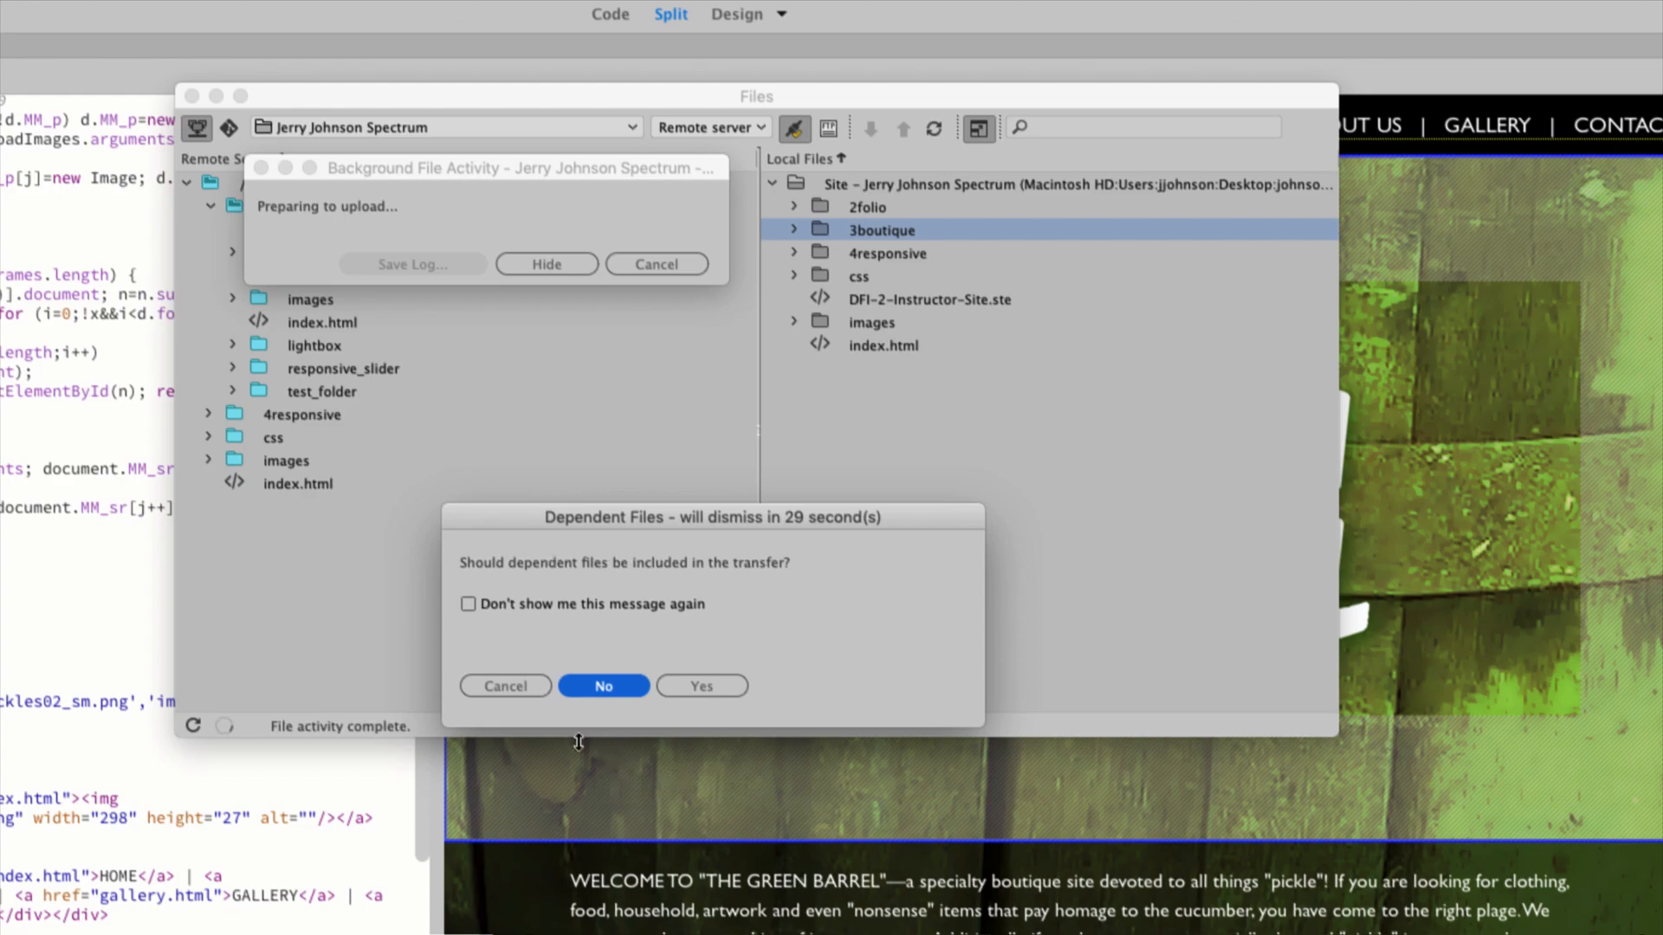
pyautogui.click(605, 686)
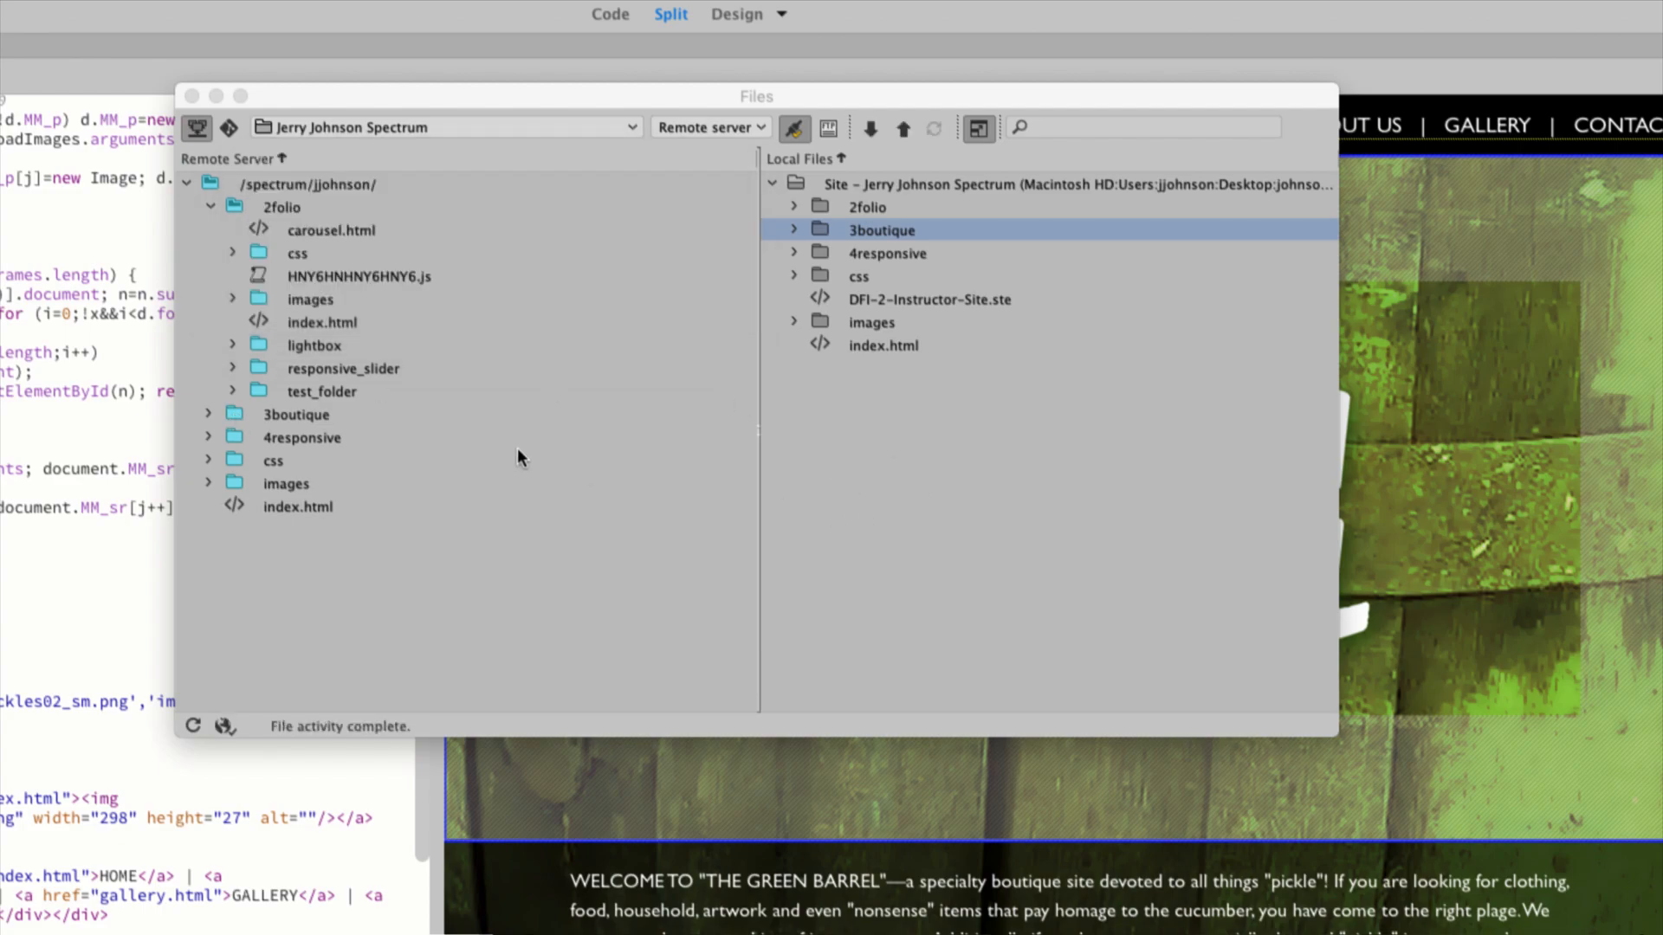
# - Collapse the remote 2folio folder, then check the contents of the uploaded 3boutique folder and collapse it again
pyautogui.click(537, 461)
pyautogui.click(210, 207)
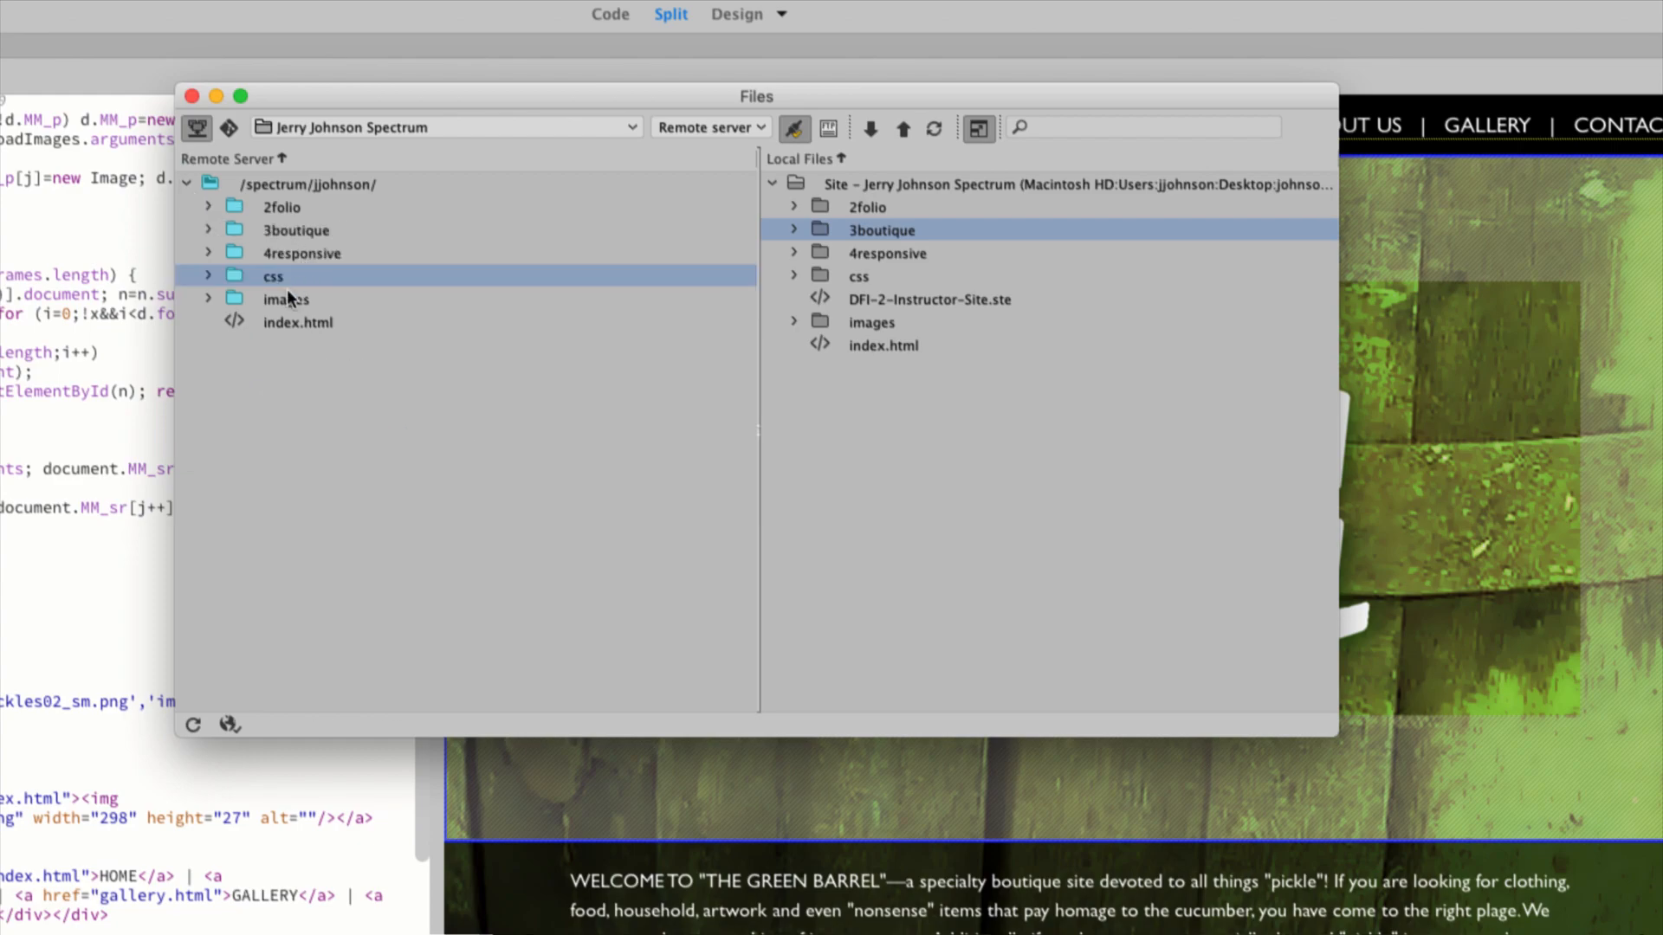
pyautogui.click(238, 234)
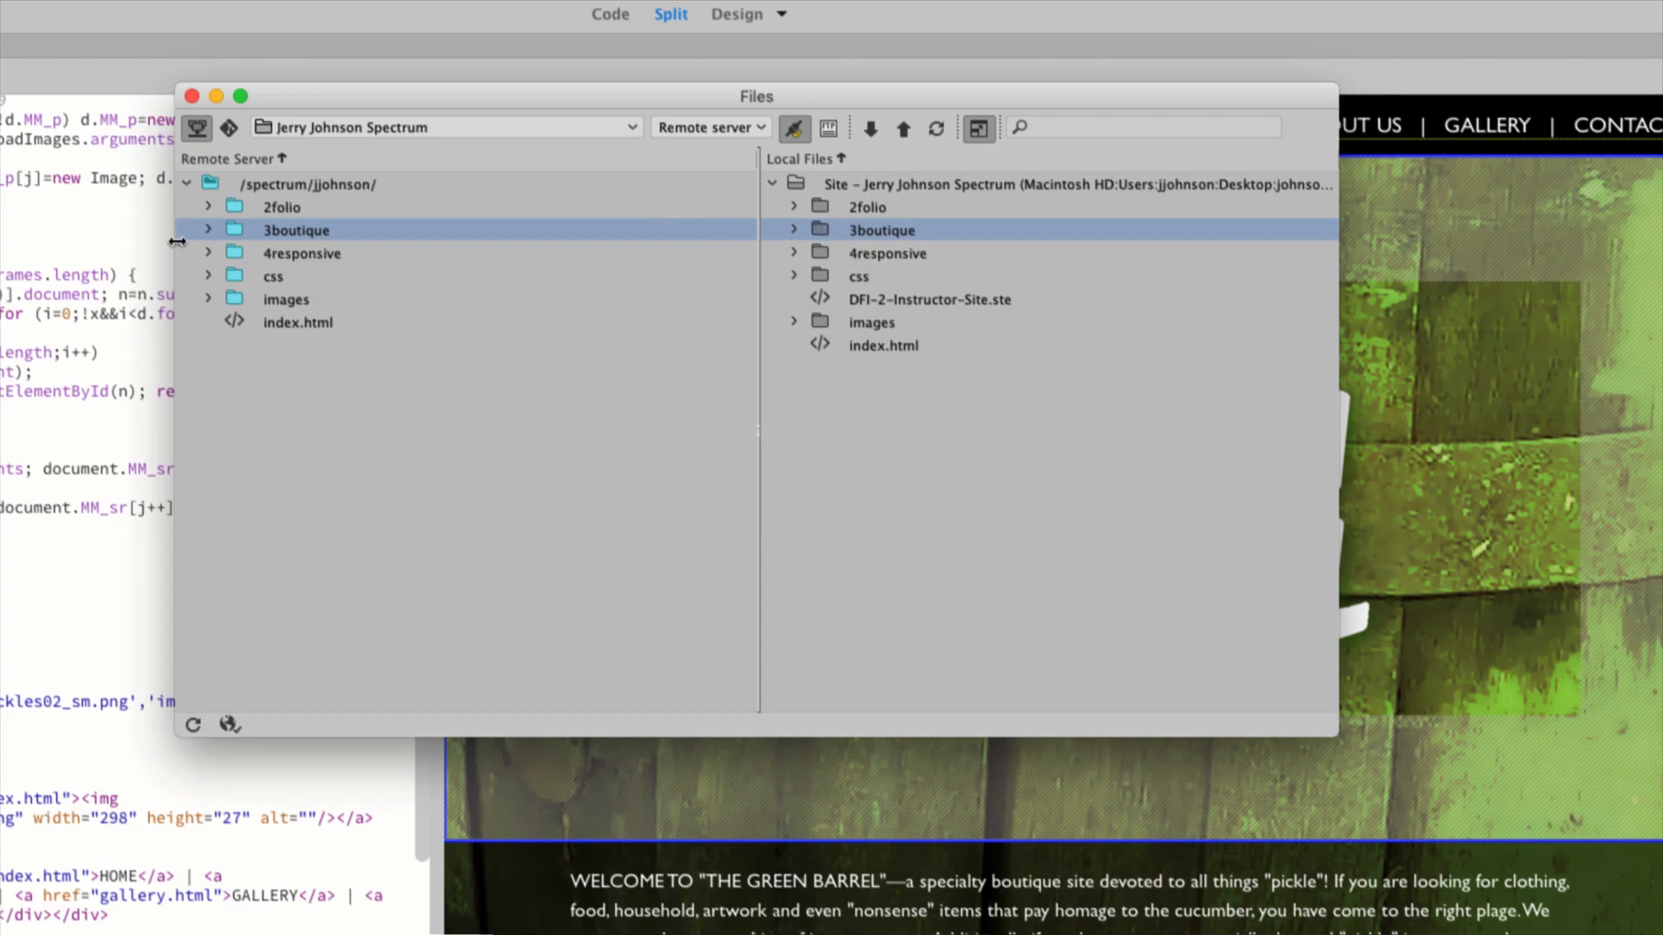
pyautogui.click(208, 229)
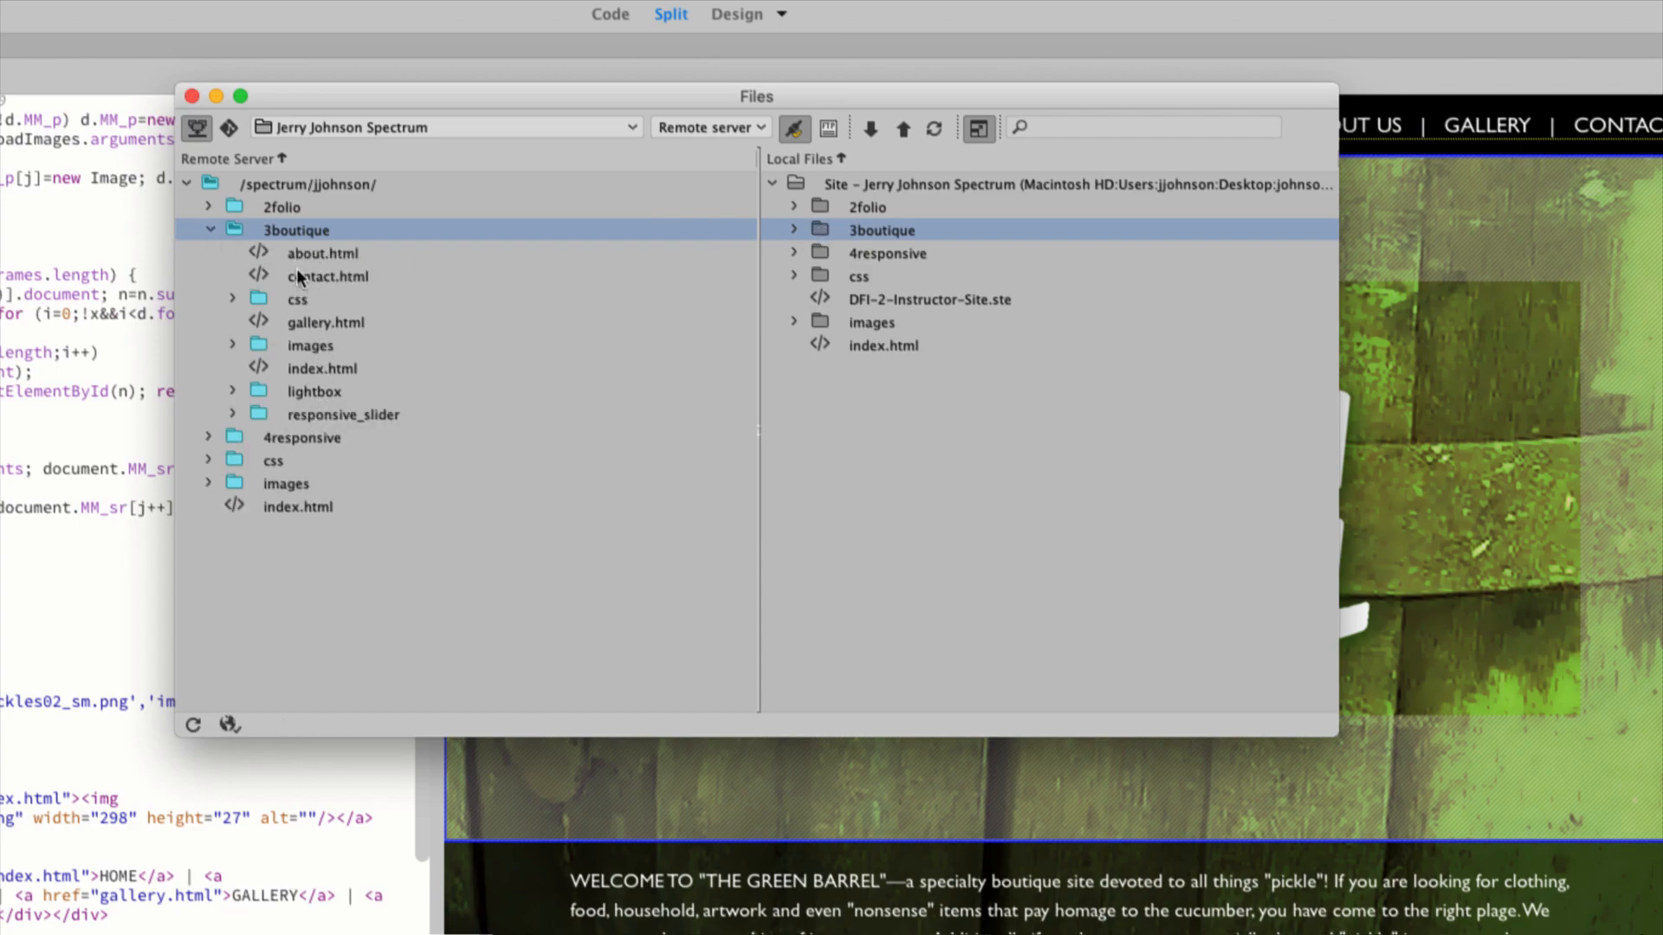
pyautogui.click(209, 231)
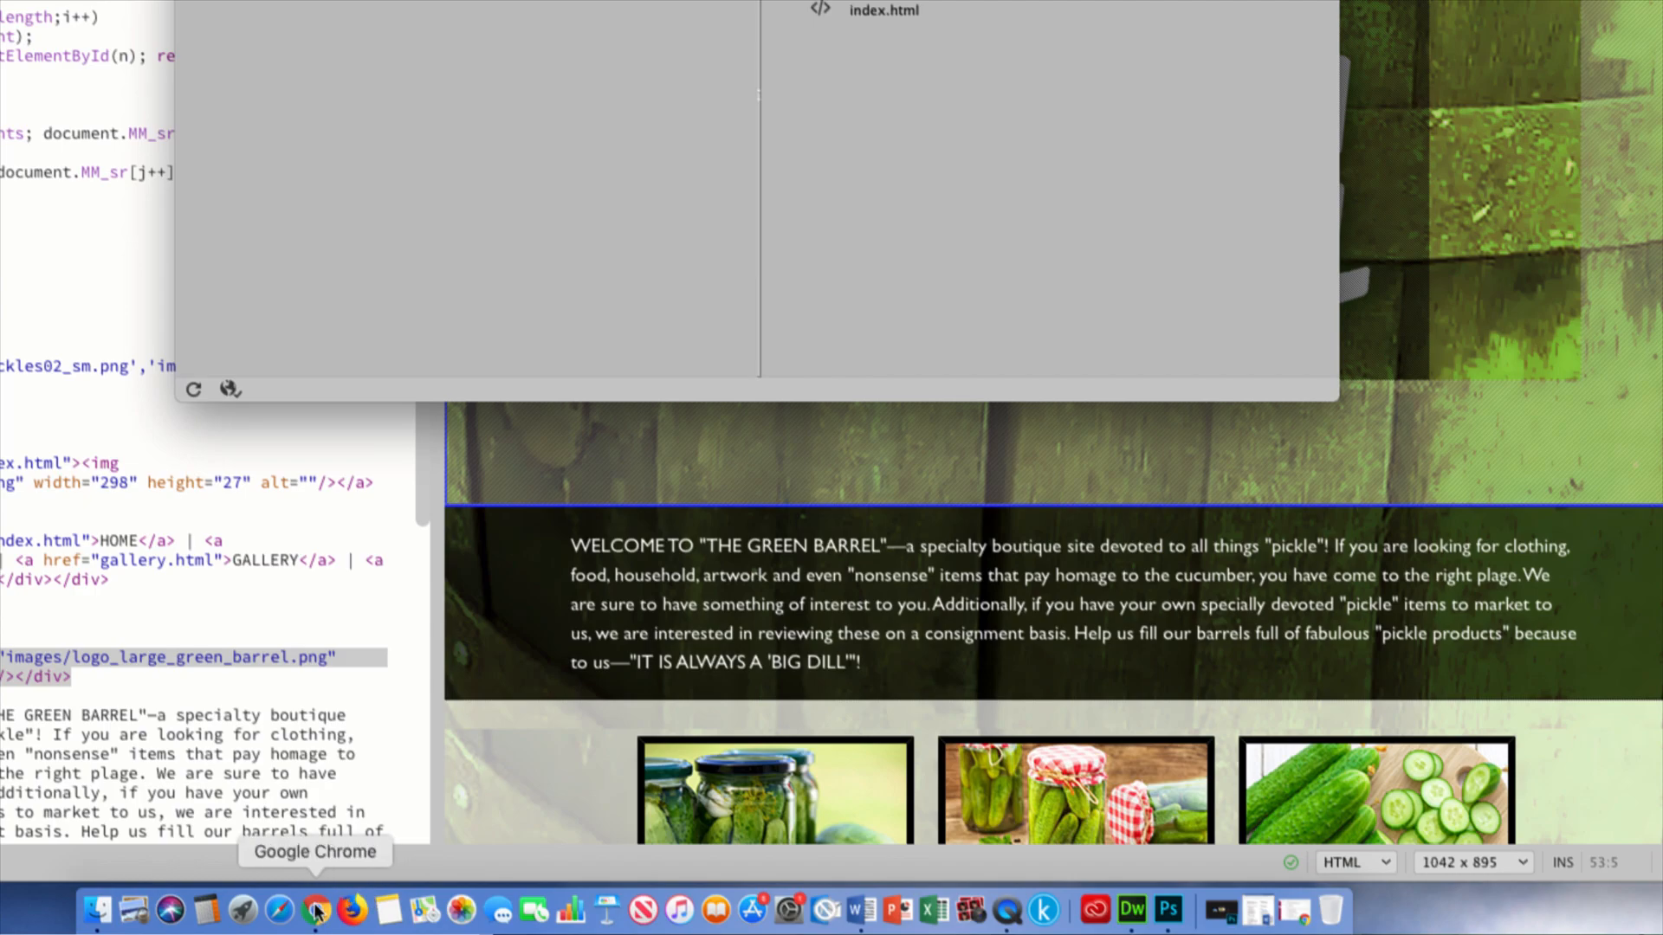
# - Switch to Chrome and view the live Green Barrel home page in a new window via the personal site folder on spectrum.troy.edu
pyautogui.click(317, 909)
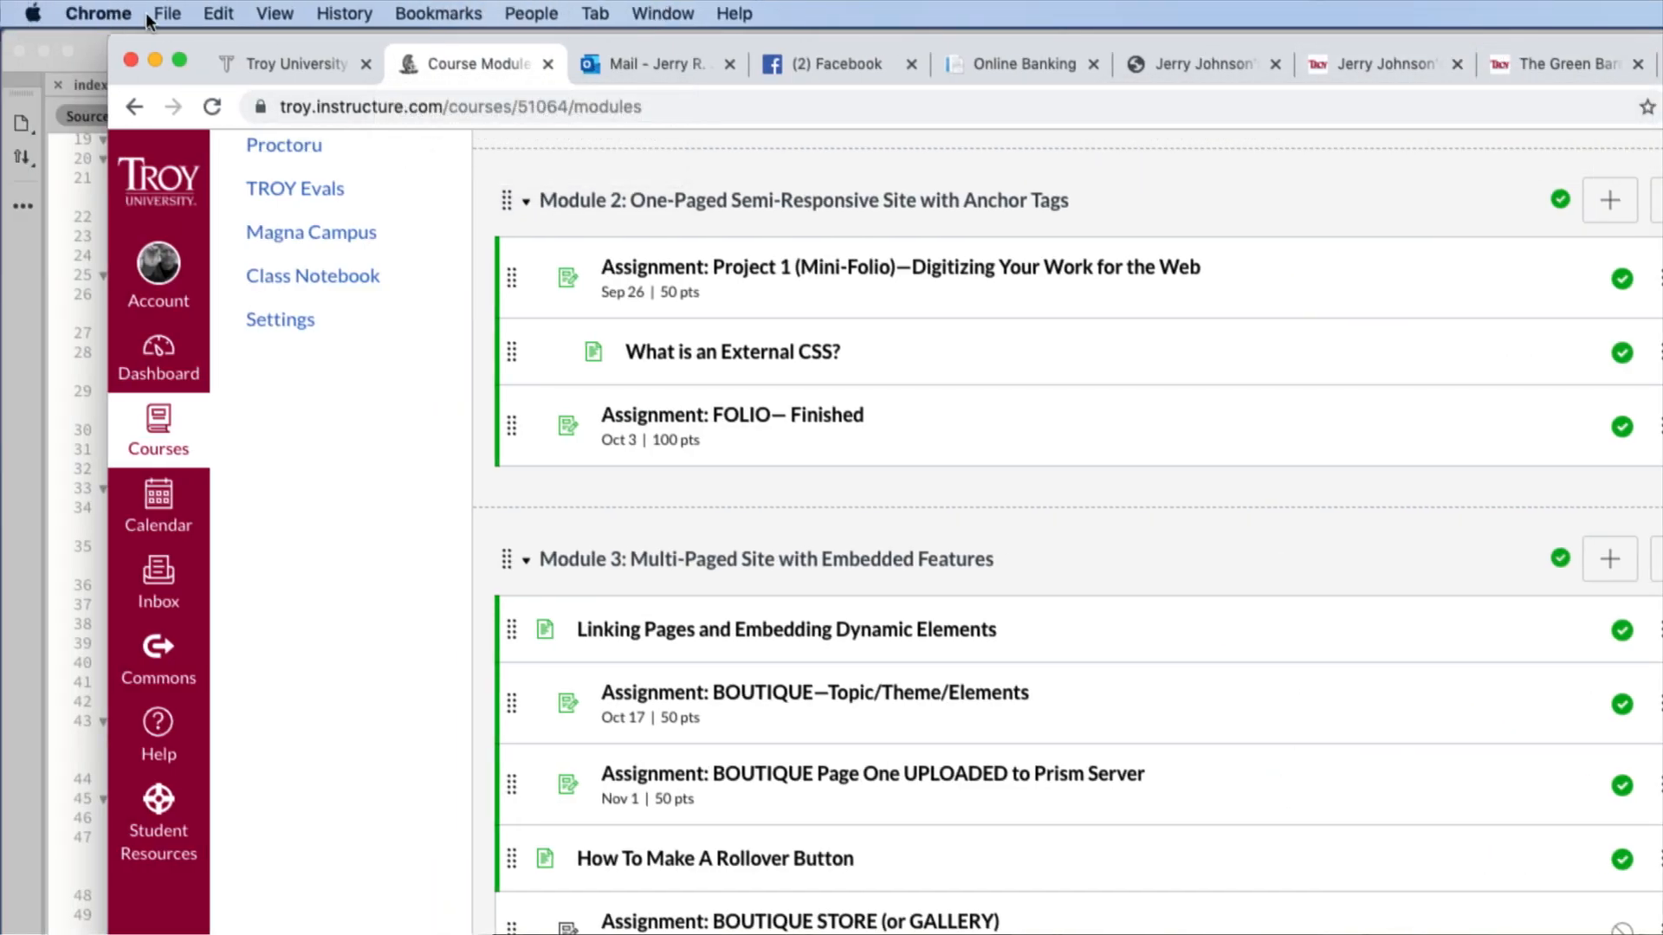
pyautogui.click(167, 14)
pyautogui.click(201, 60)
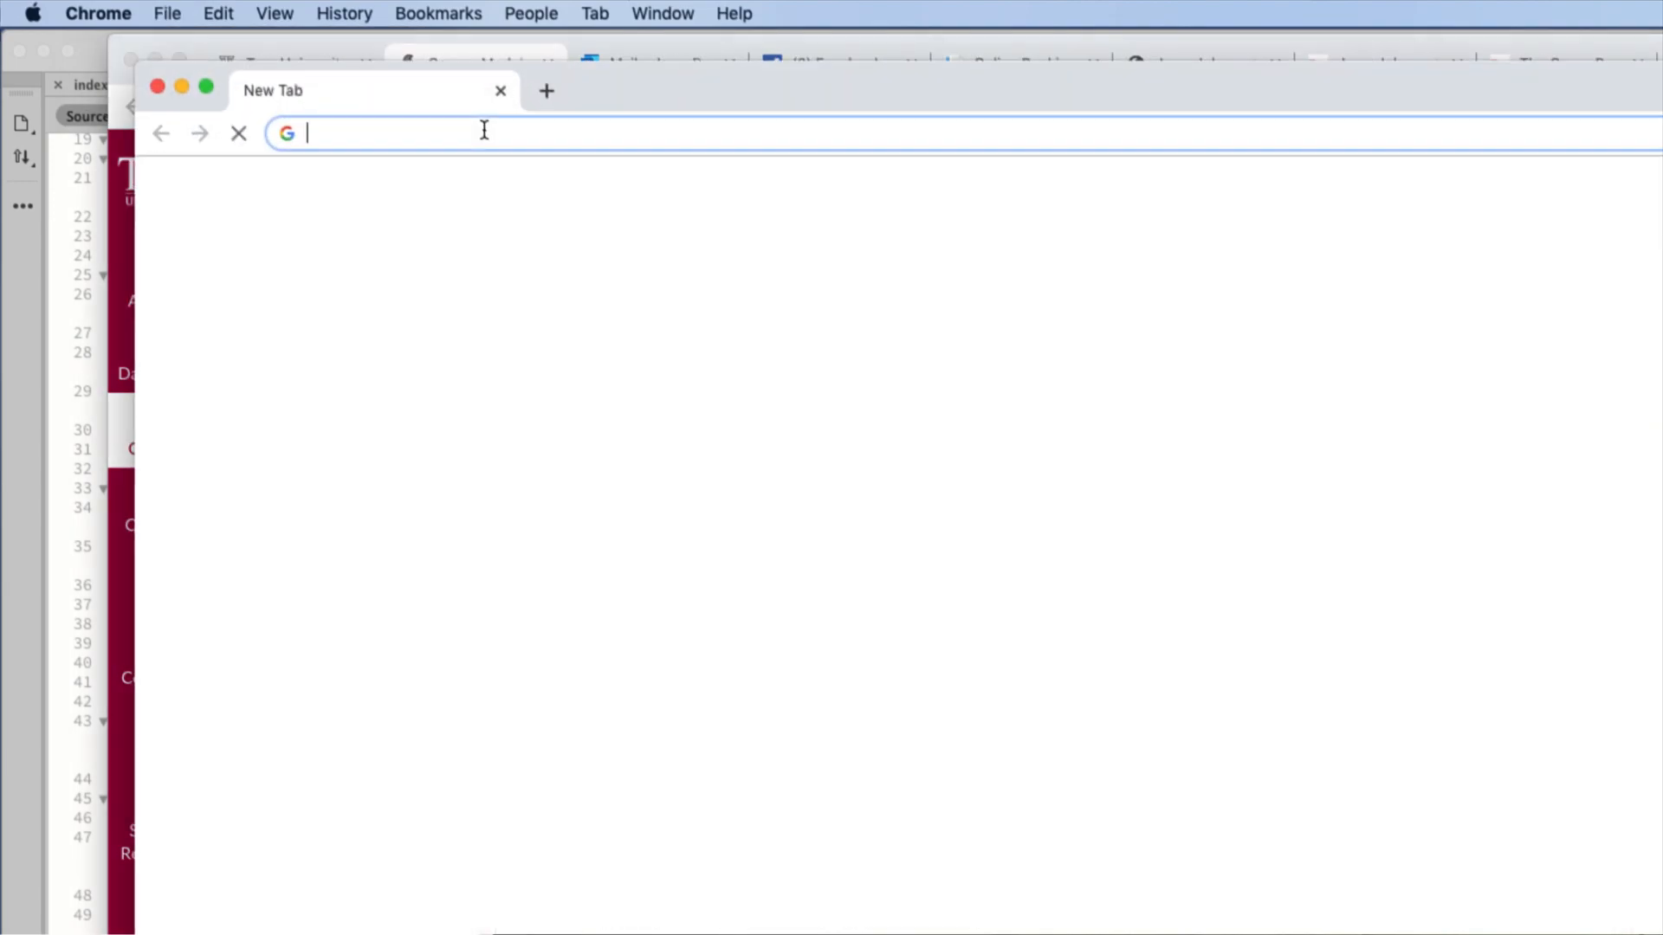
pyautogui.write('spectrum.troy.edu')
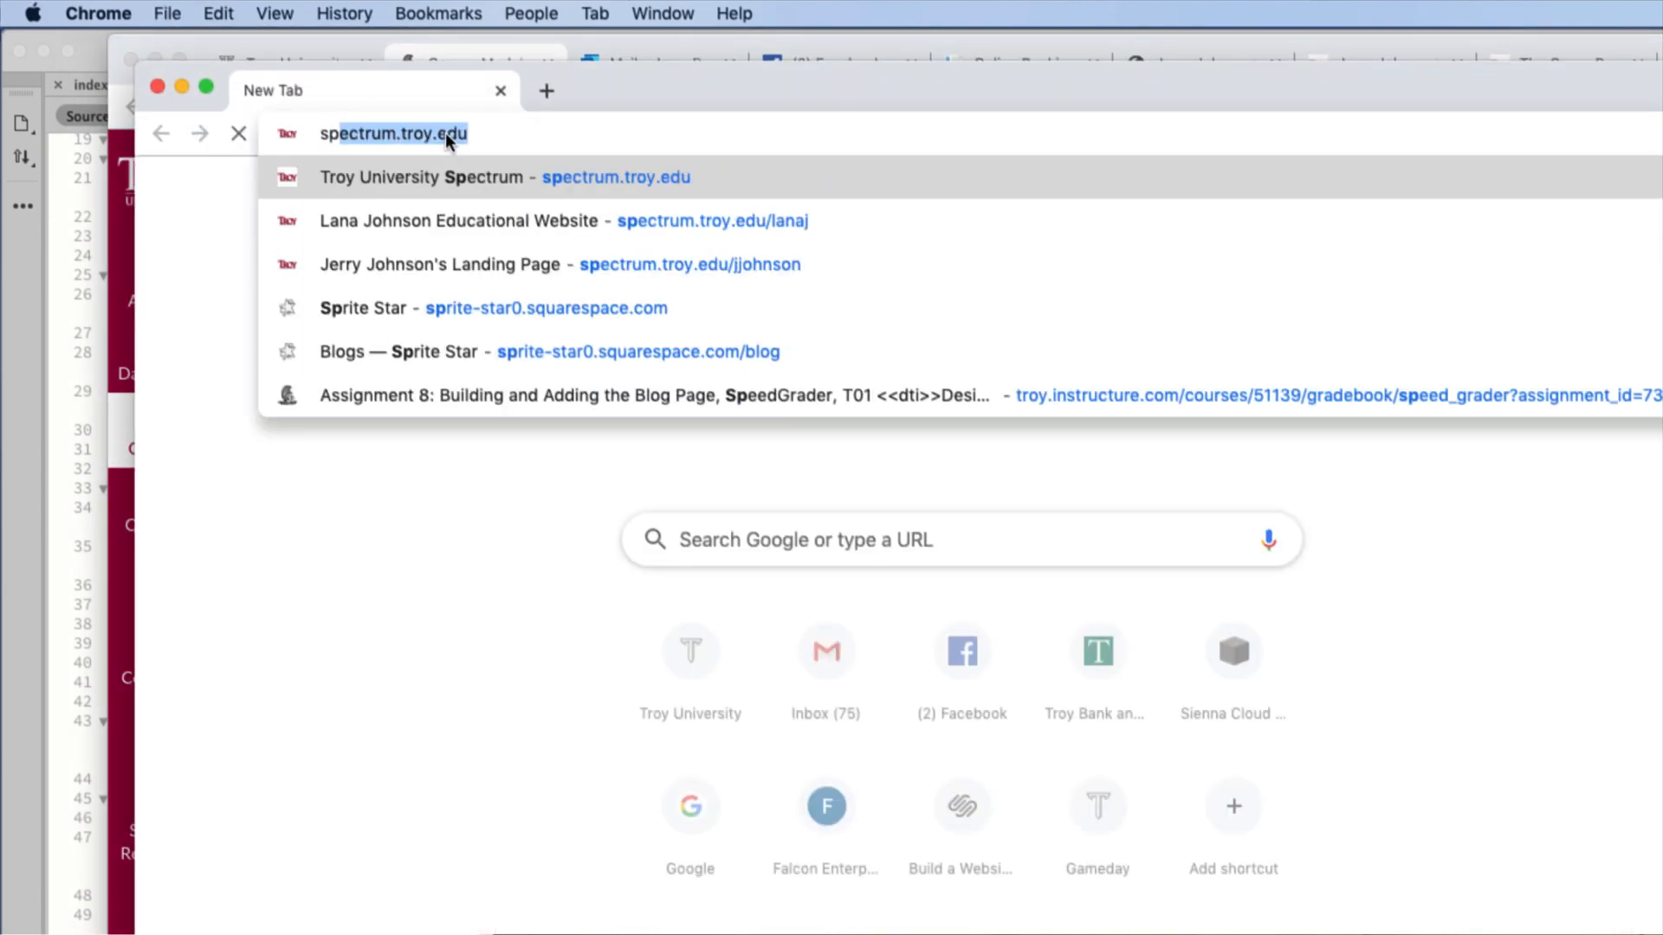
pyautogui.click(473, 134)
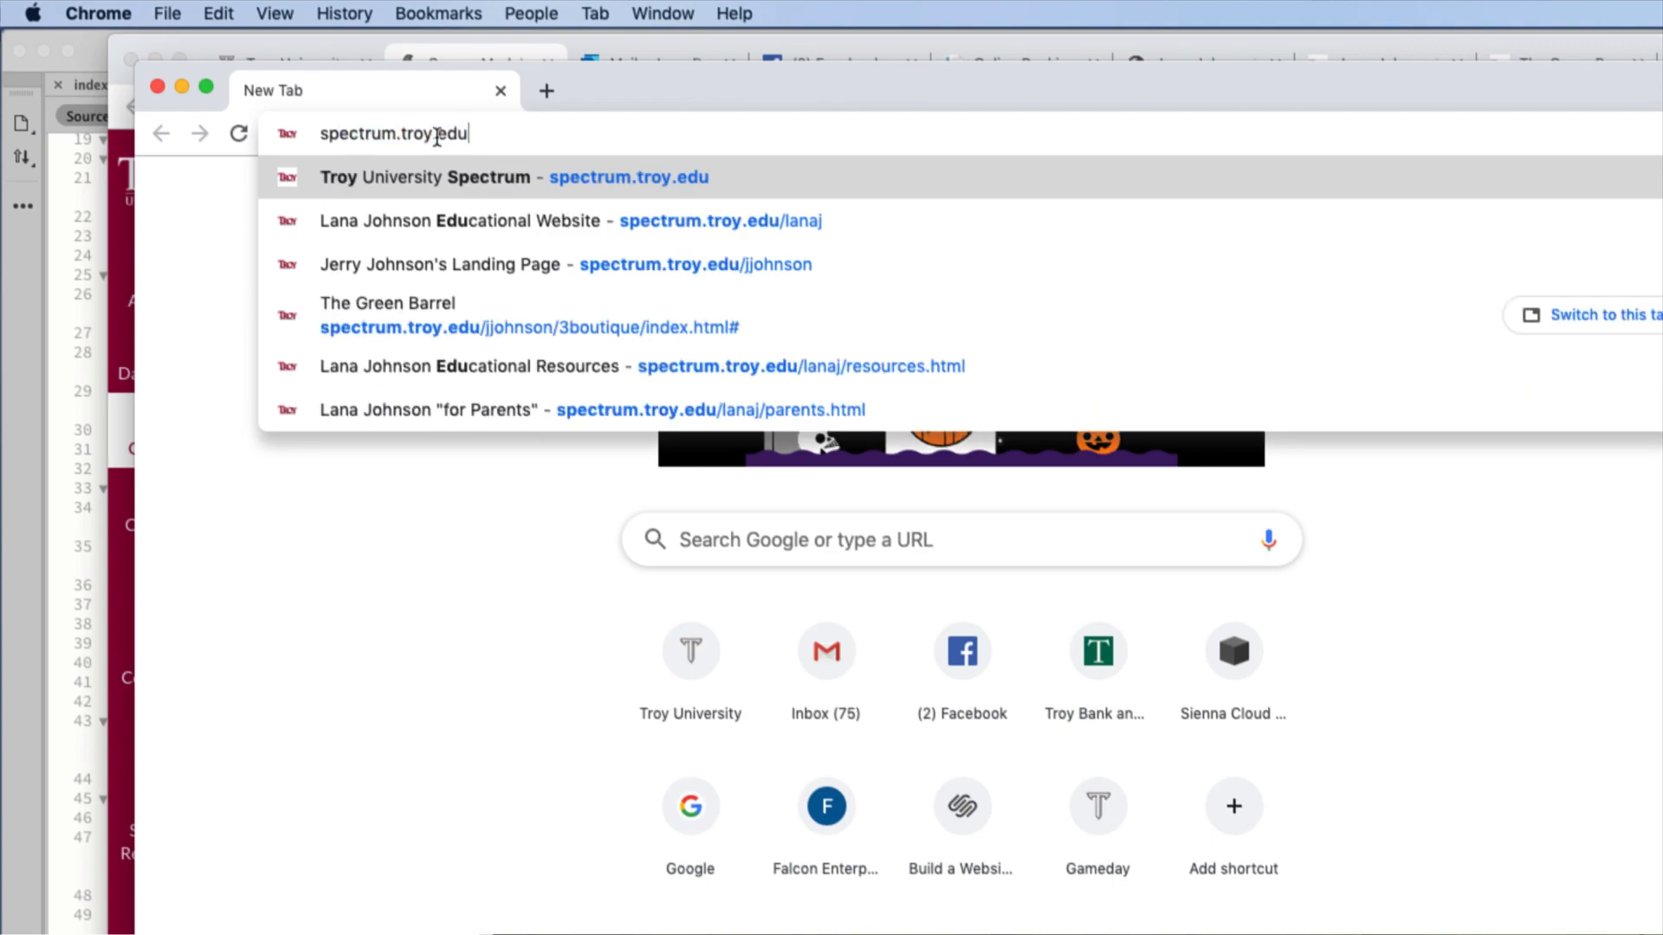
pyautogui.write('/jjohnson')
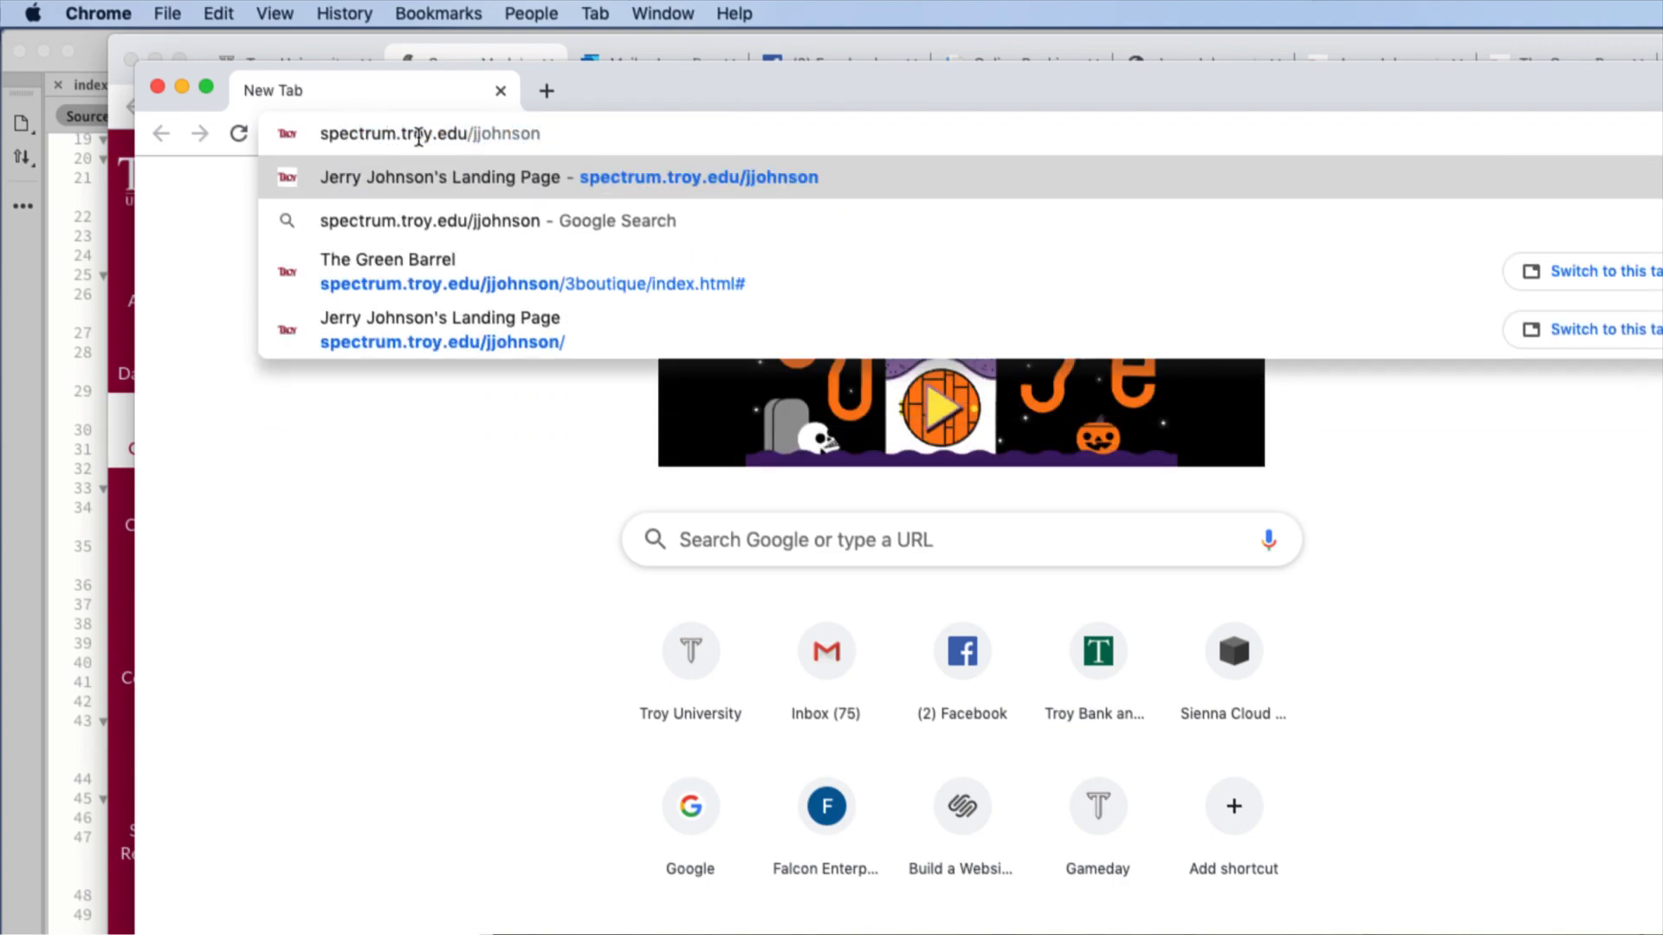
pyautogui.write('/')
pyautogui.press('Return')
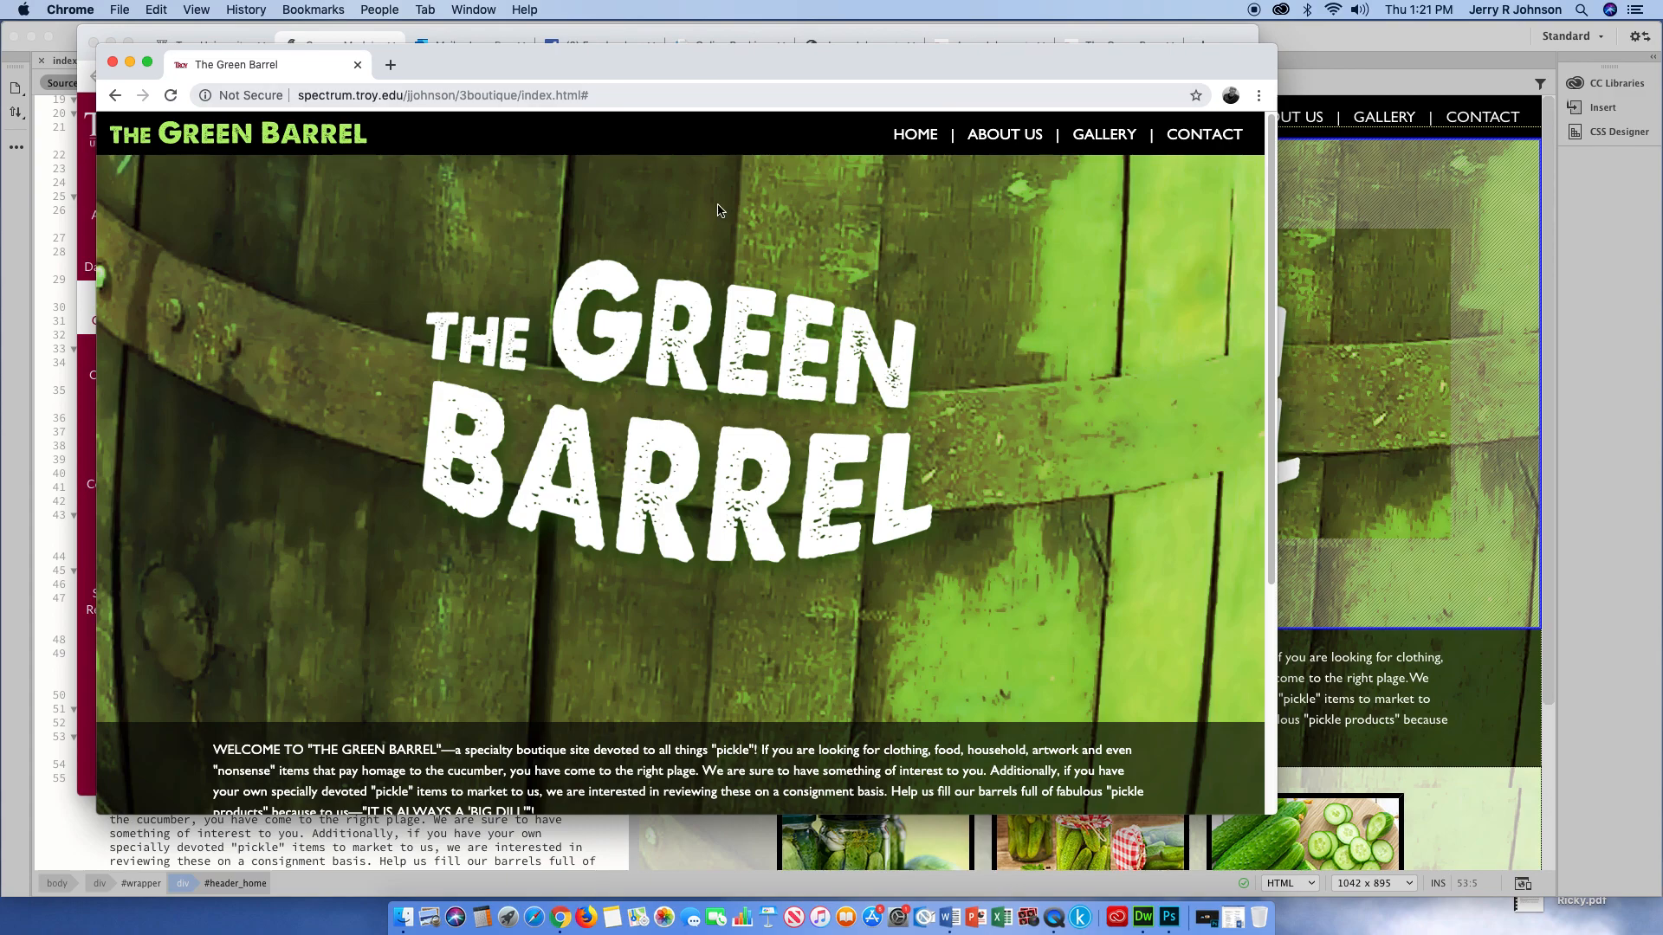
pyautogui.scroll(-1, 693, 567)
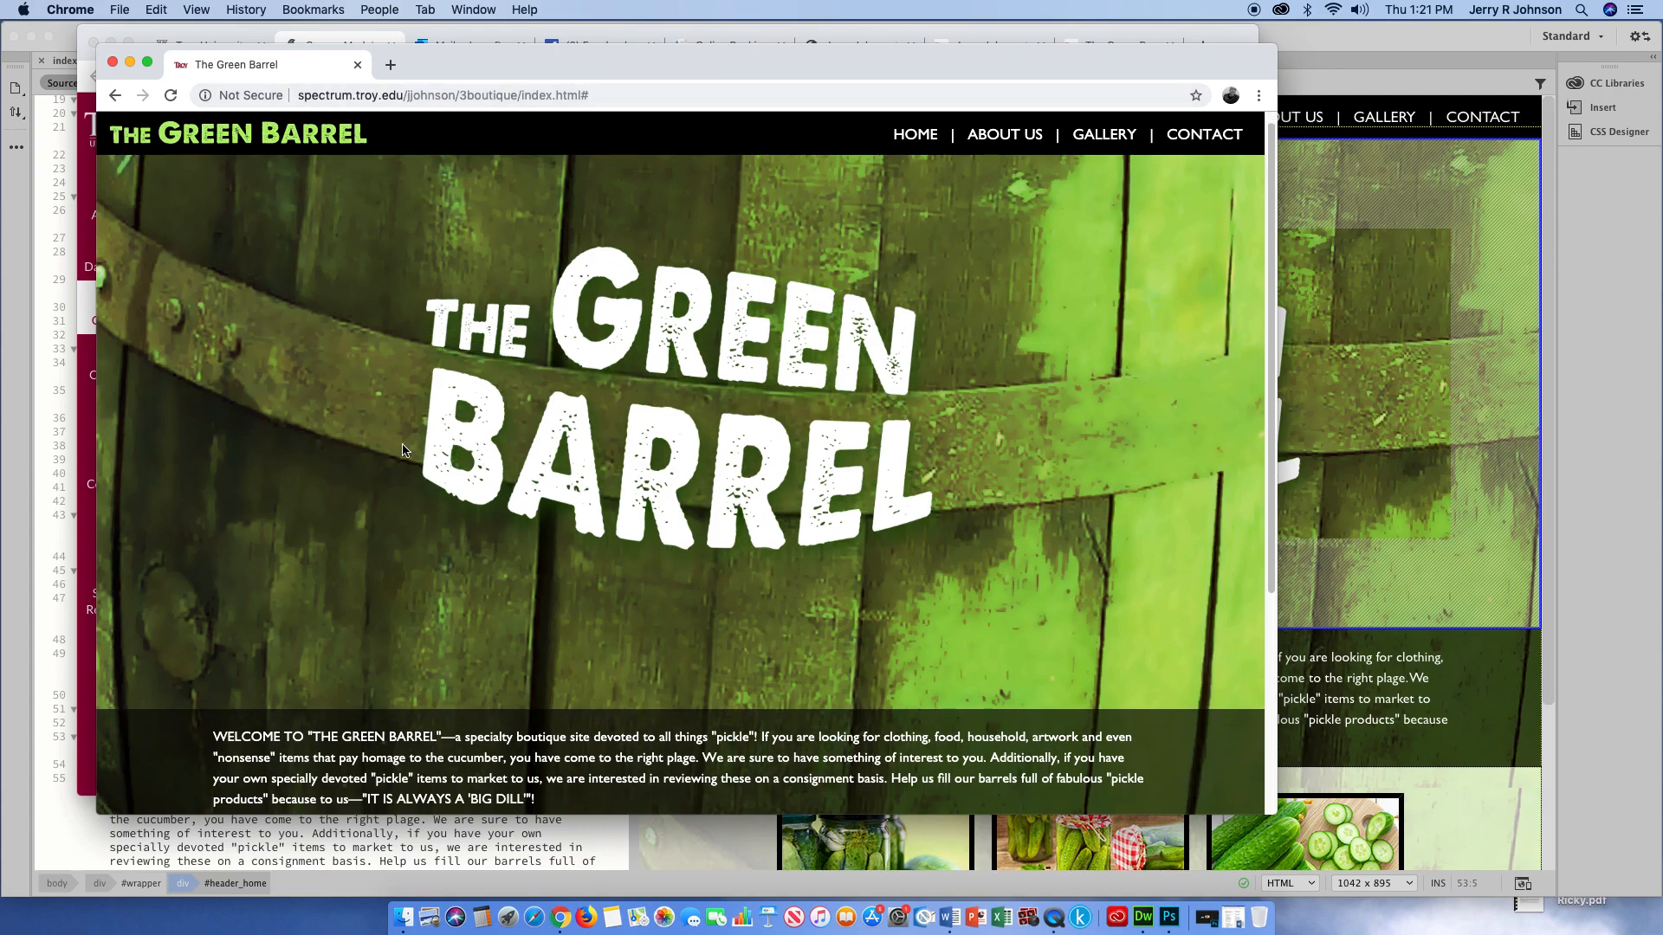